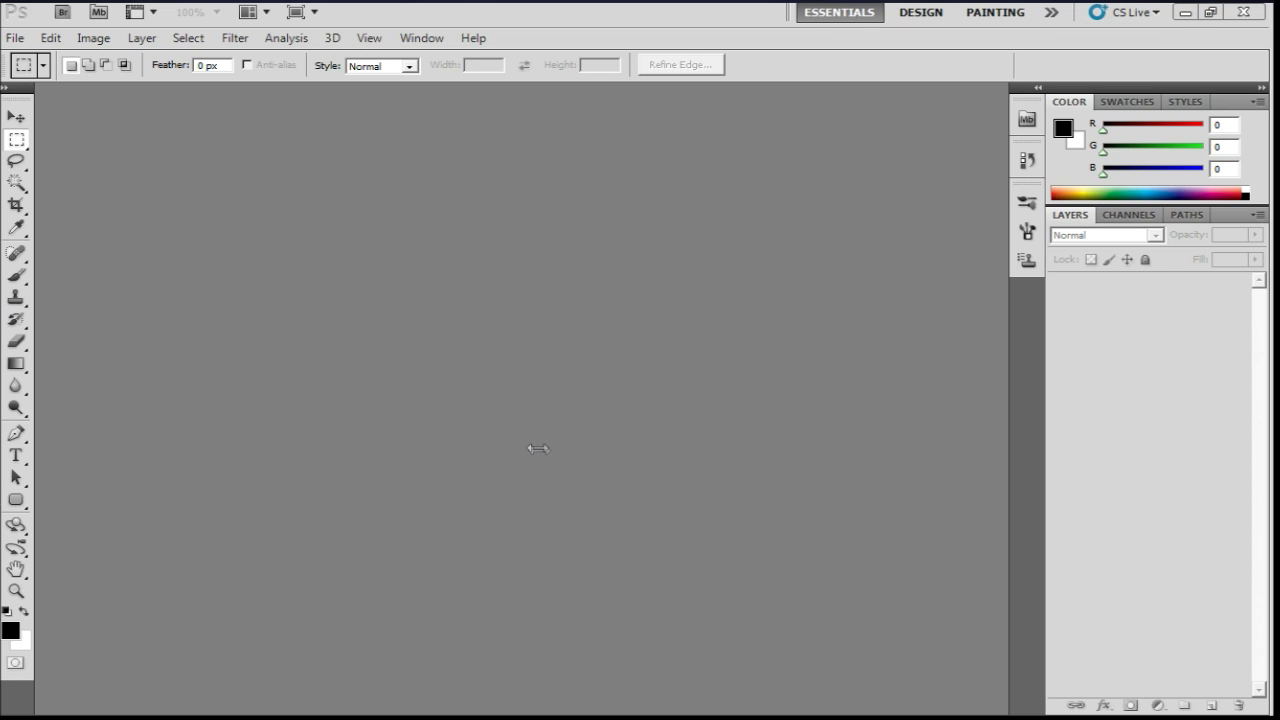
Open char.png from the desktop's minecraft skin folder
click(15, 38)
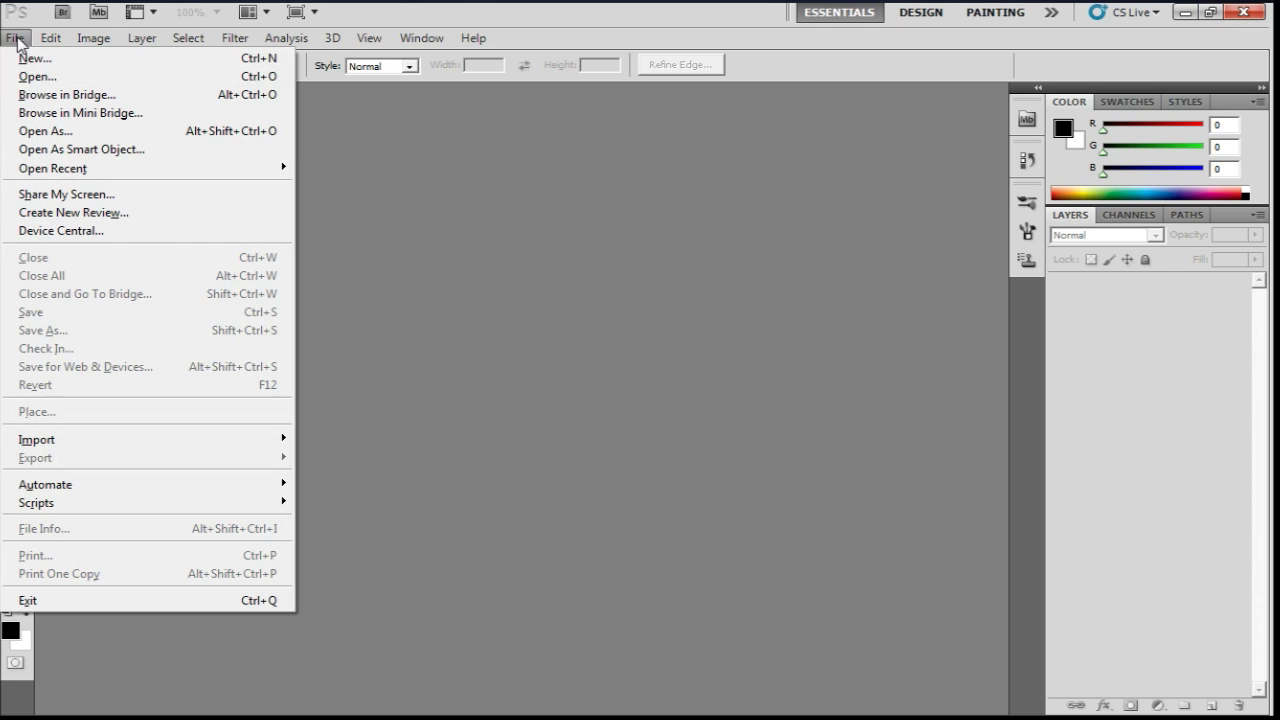
click(40, 77)
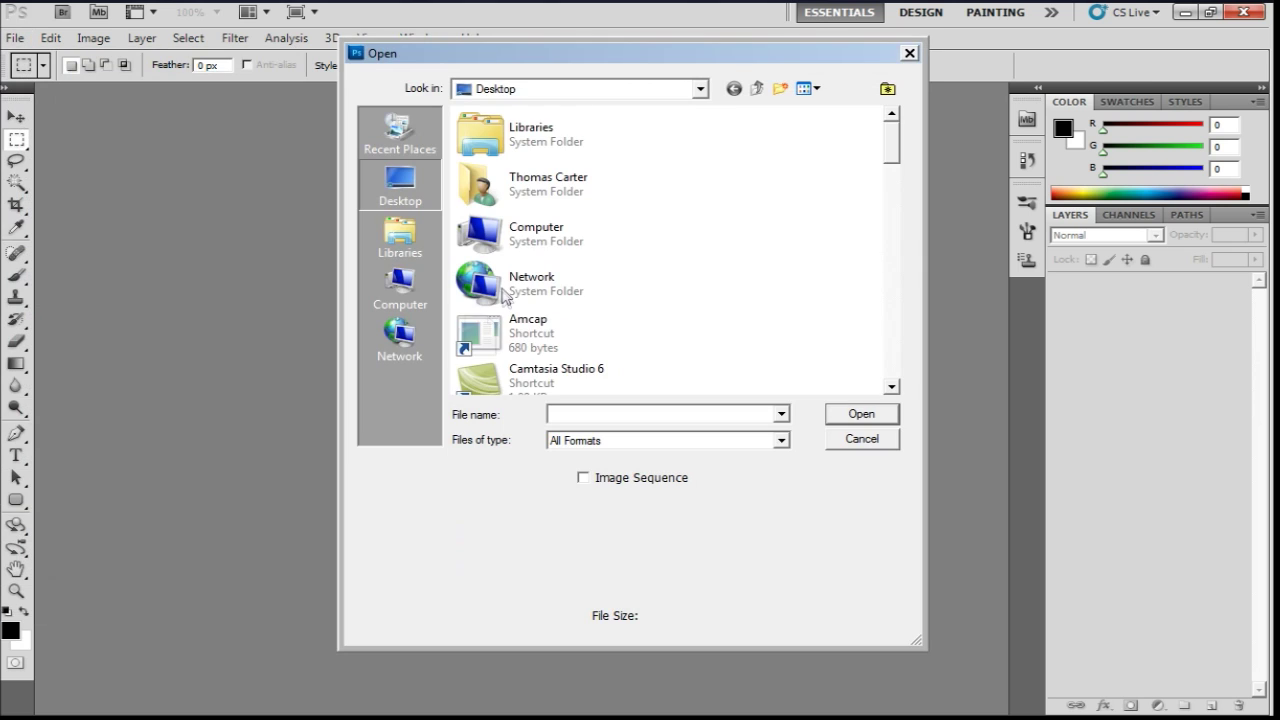
drag(890, 145, 890, 234)
double_click(489, 229)
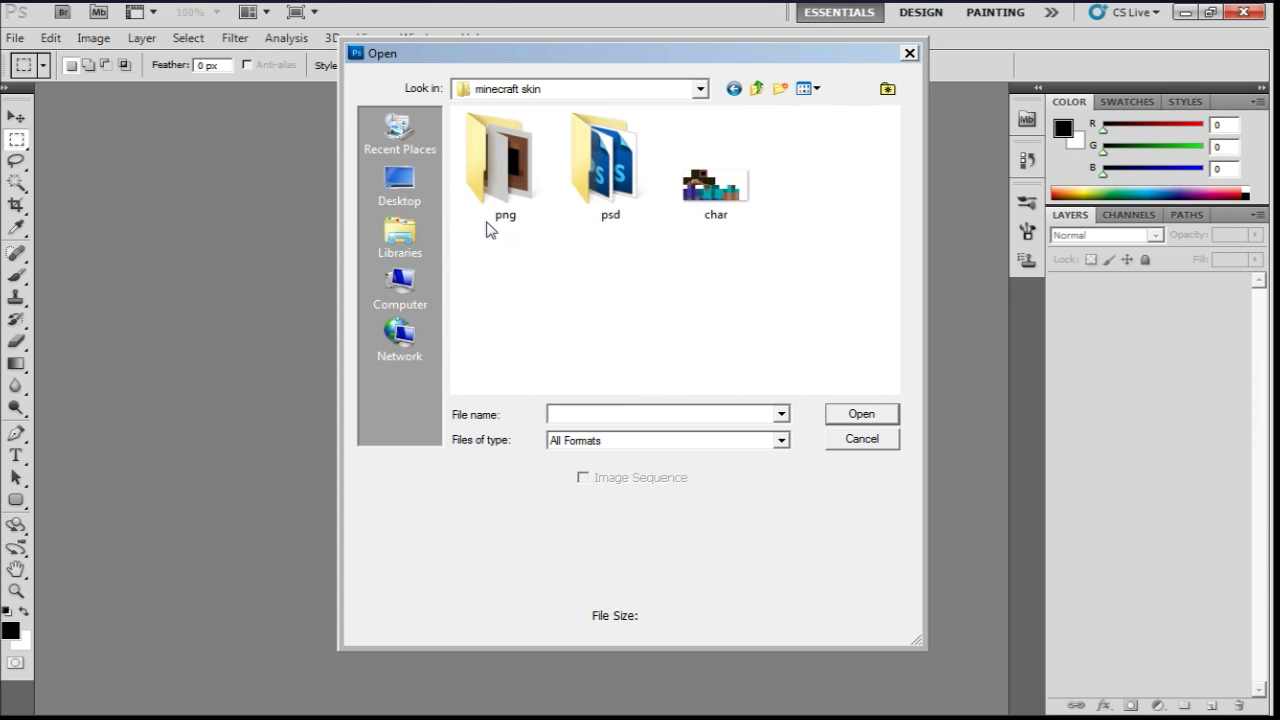
click(693, 197)
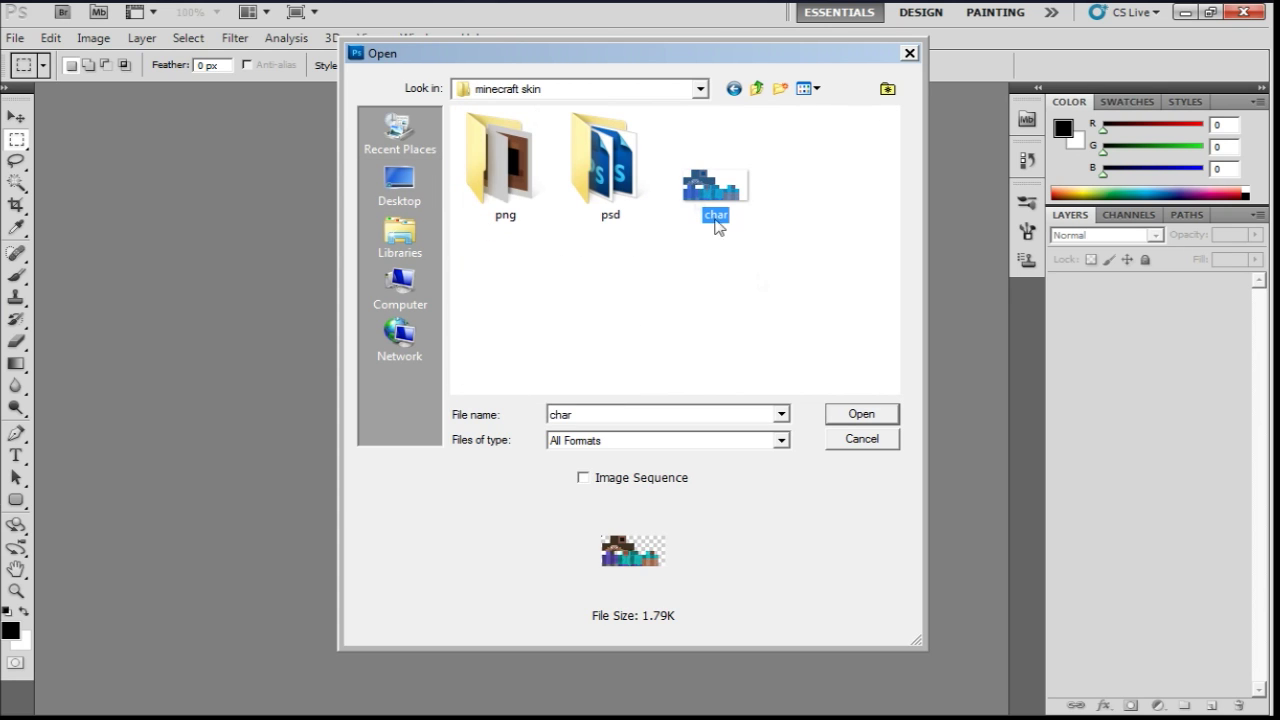
click(858, 415)
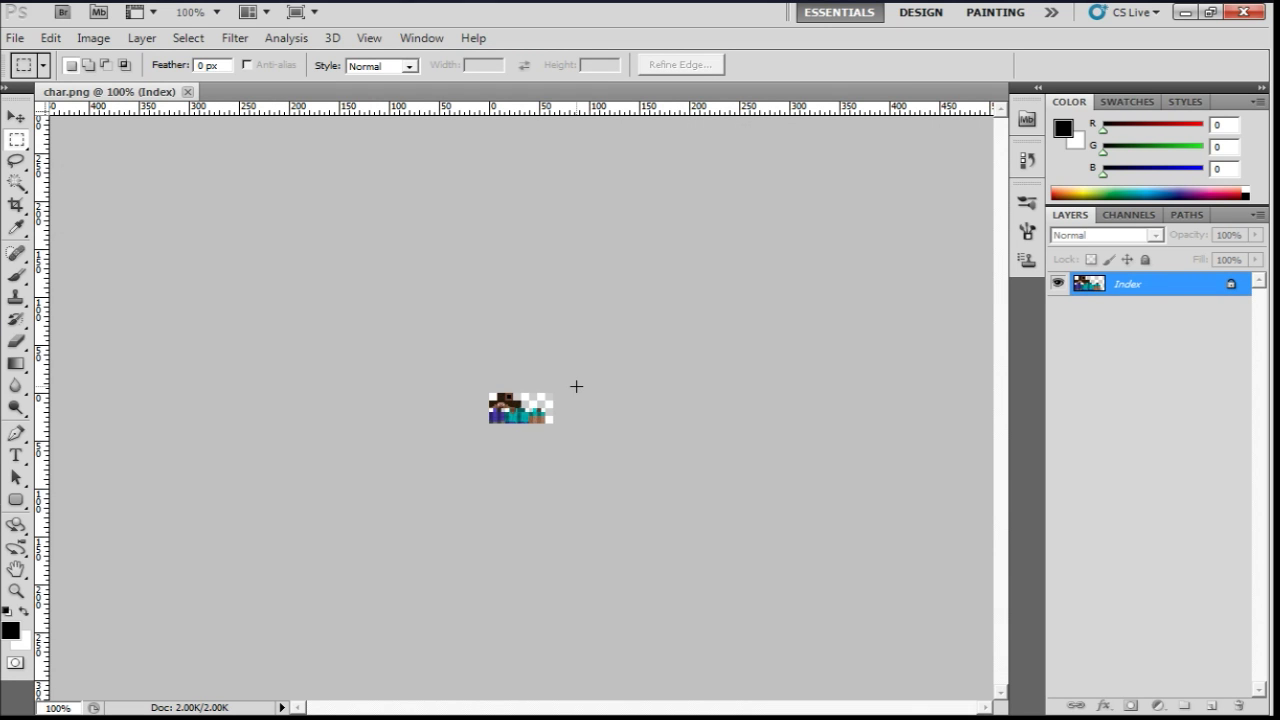
Zoom the skin to 1600% and pan the canvas toward the torso
key(ctrl+plus)
key(ctrl+plus)
key(ctrl+plus)
key(ctrl+plus)
key(ctrl+plus)
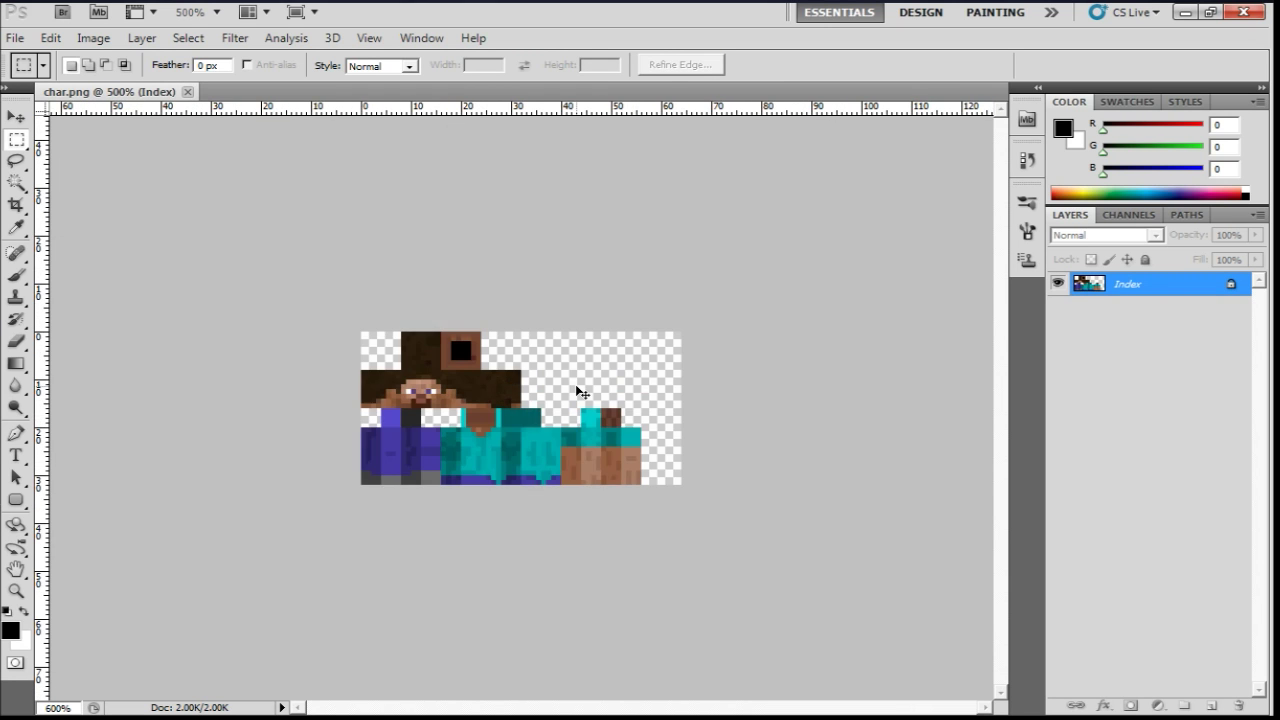
key(ctrl+plus)
key(ctrl+plus)
key(ctrl+plus)
key(ctrl+plus)
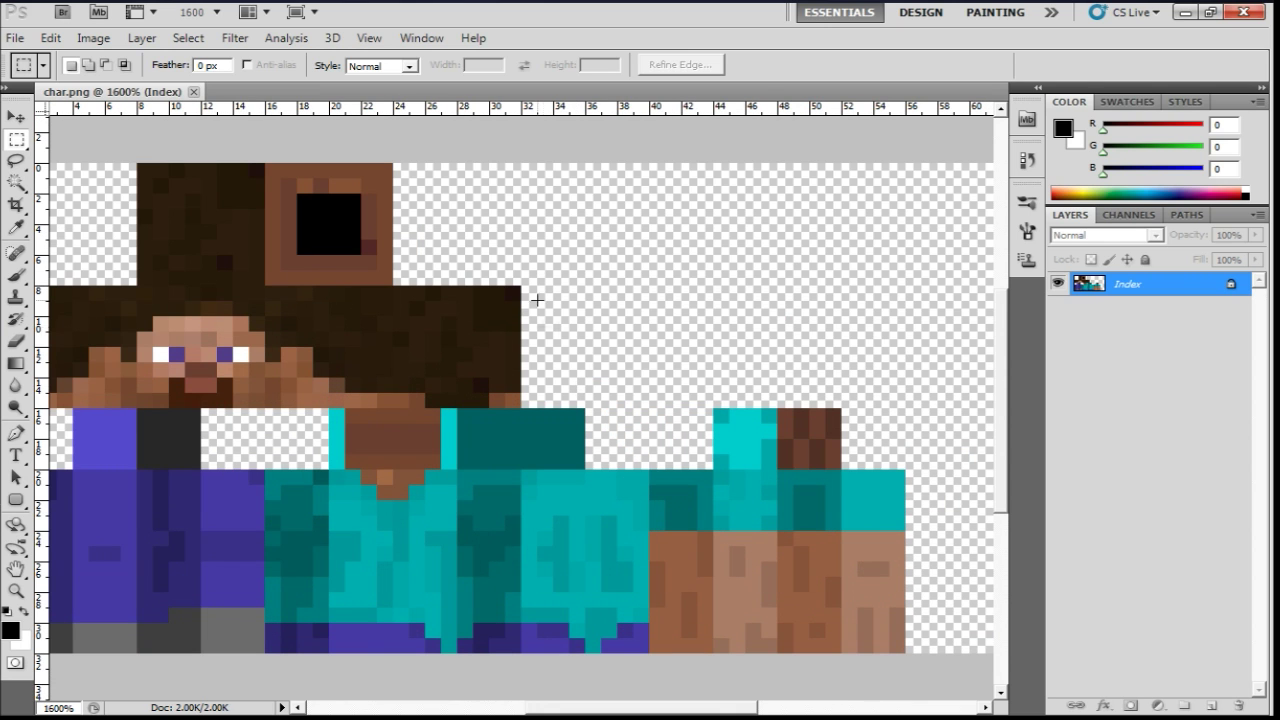
drag(645, 711, 598, 714)
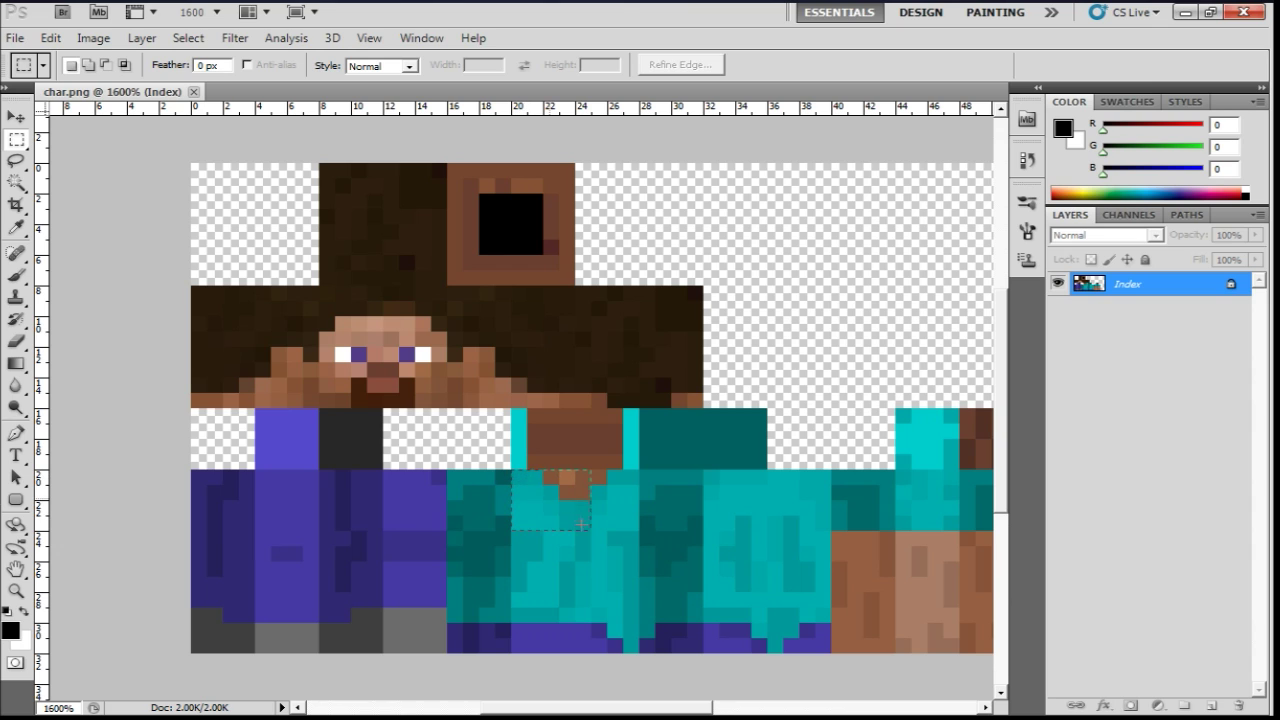
Marquee the turquoise front torso down to the image's bottom edge
drag(611, 603, 626, 645)
click(626, 645)
drag(629, 624, 639, 652)
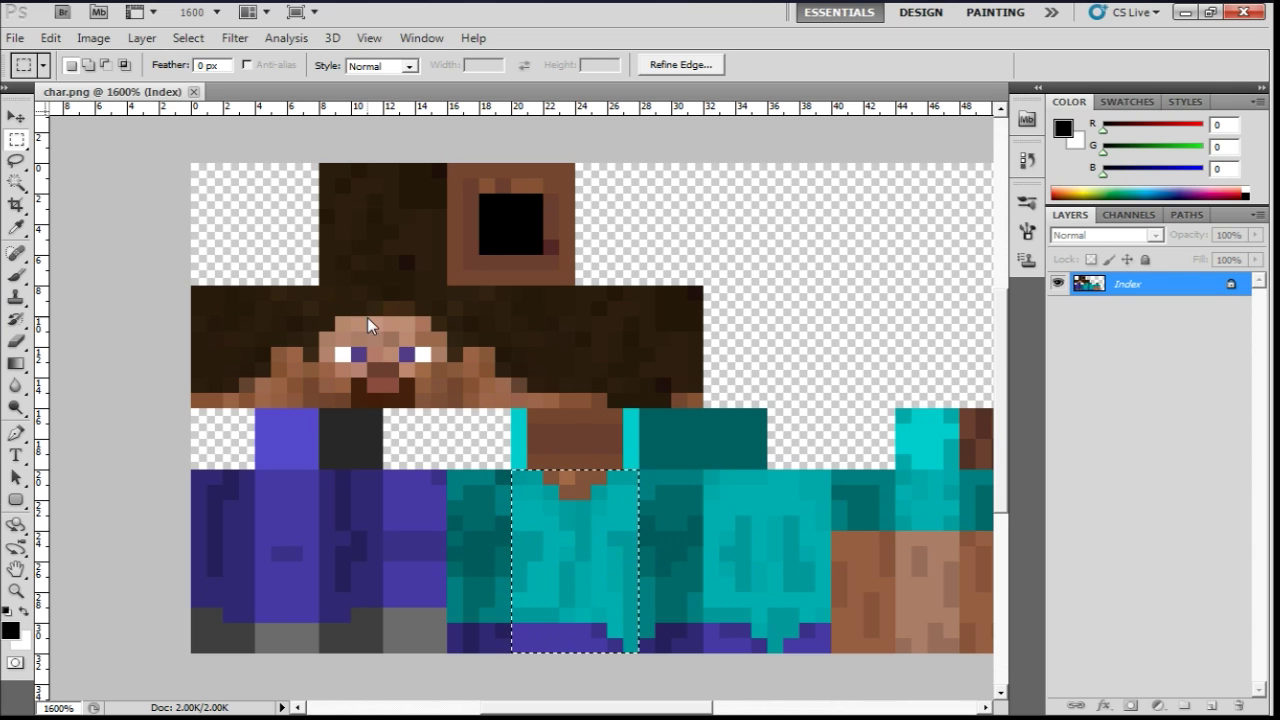
click(15, 38)
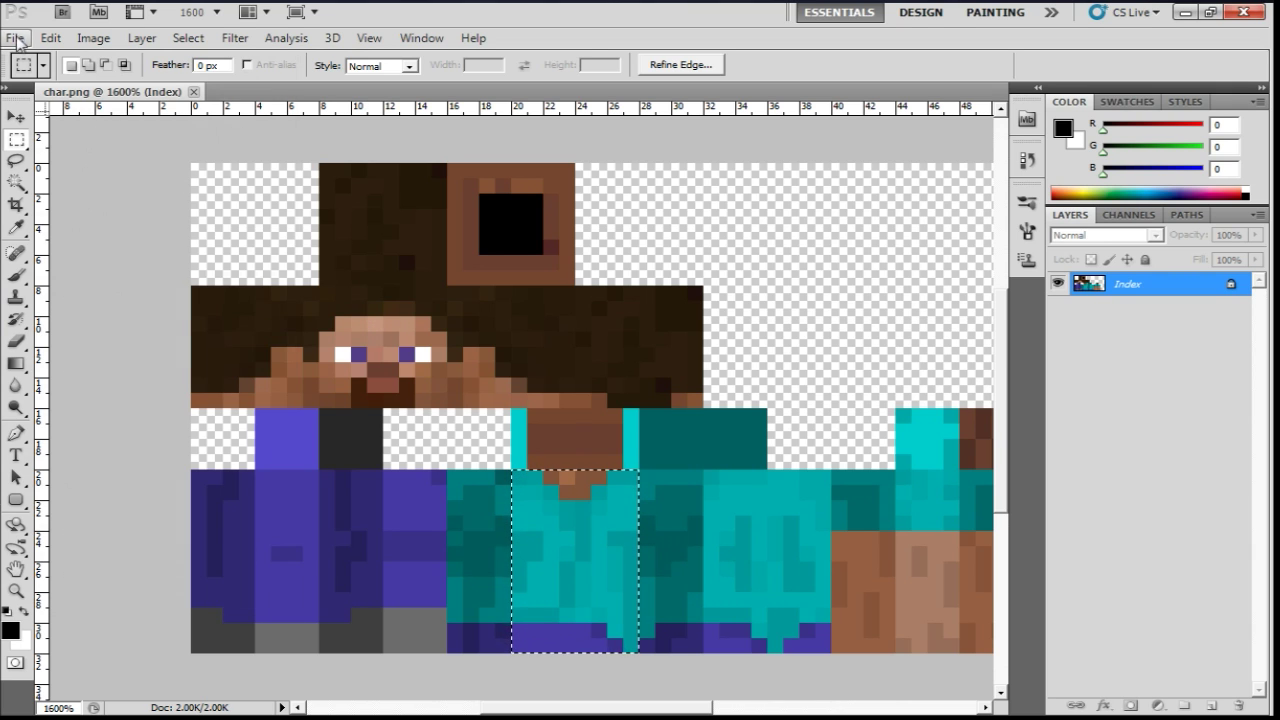
Paste the torso into a new 8 × 12 px clipboard-sized document, then minimize Photoshop
click(15, 38)
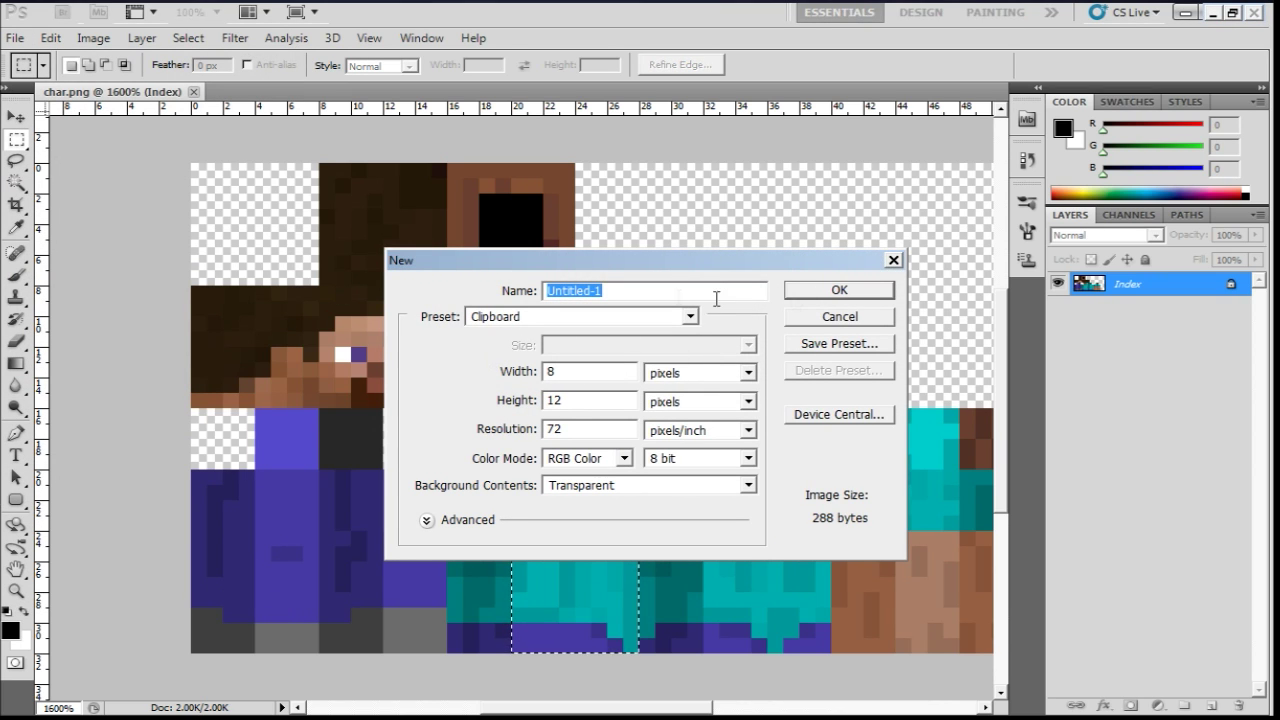
click(838, 289)
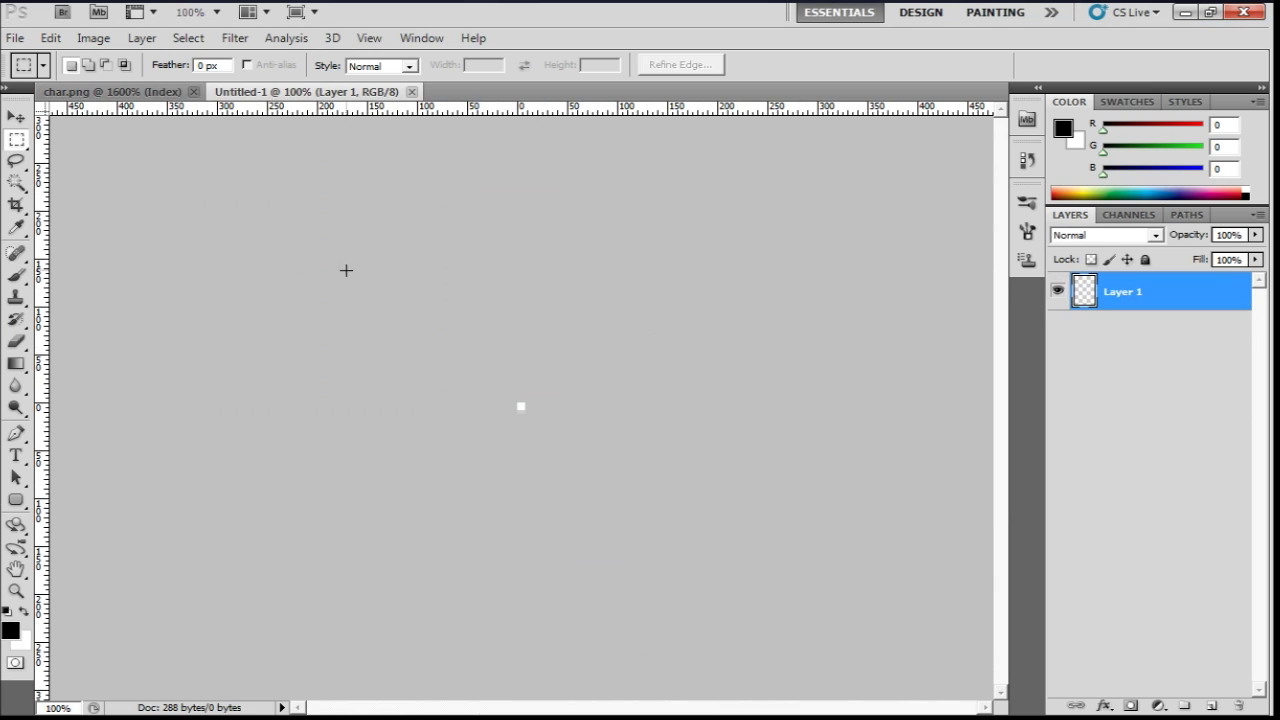
key(ctrl+v)
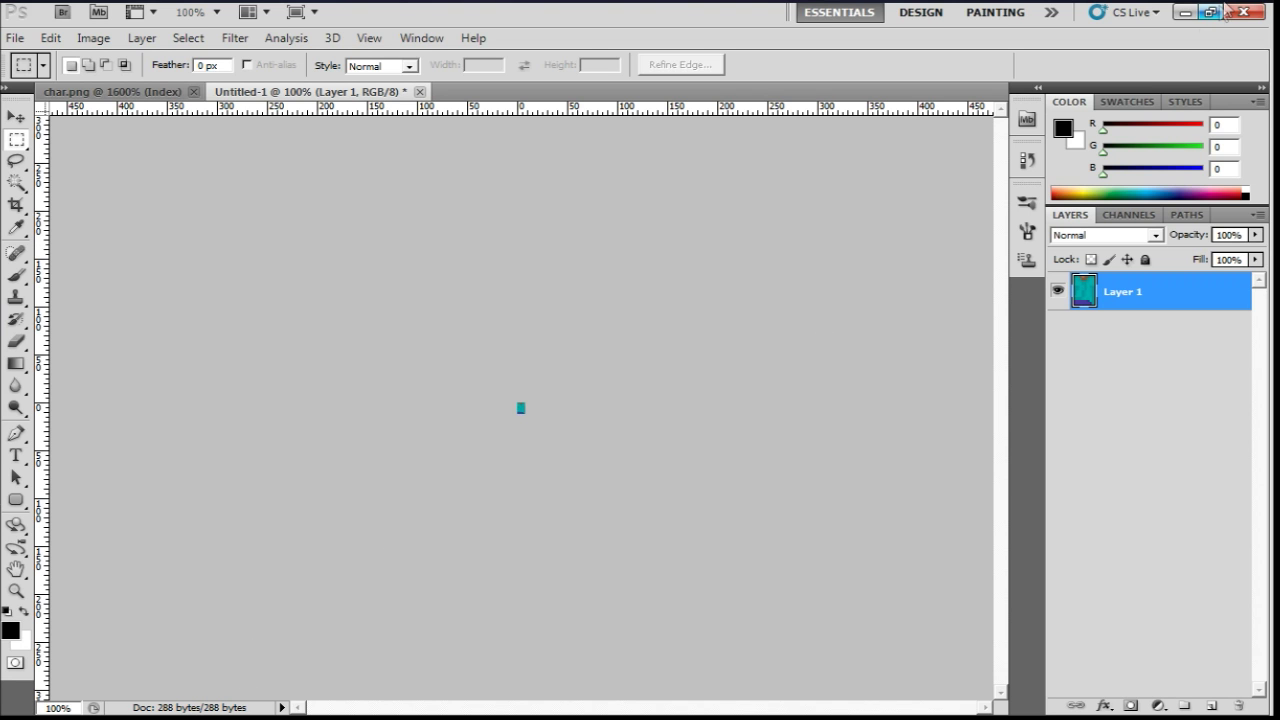
click(1185, 12)
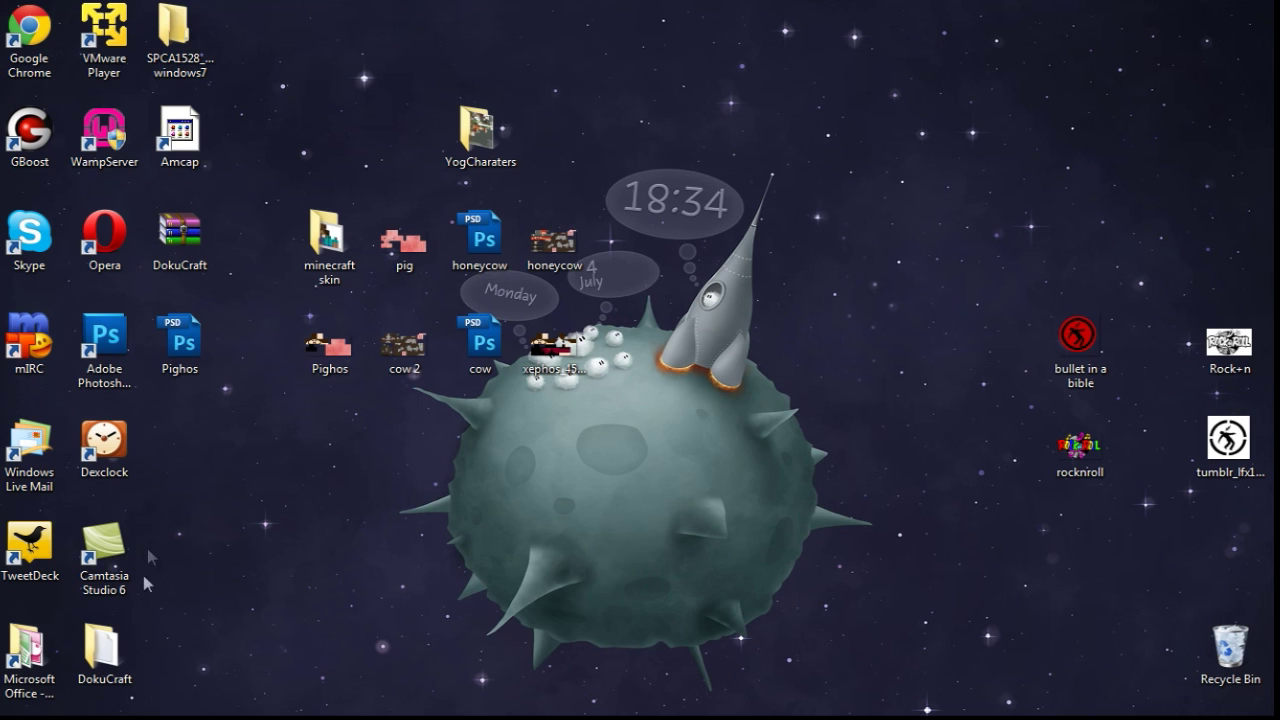
double_click(340, 240)
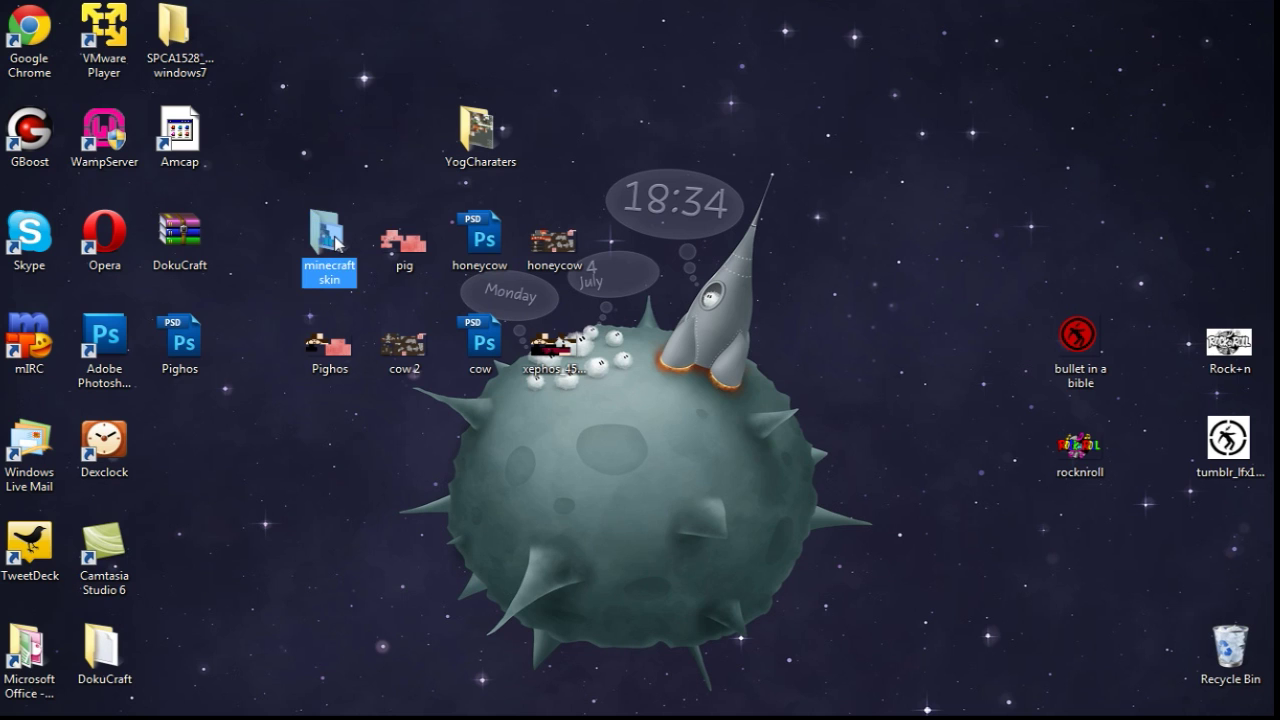
double_click(378, 204)
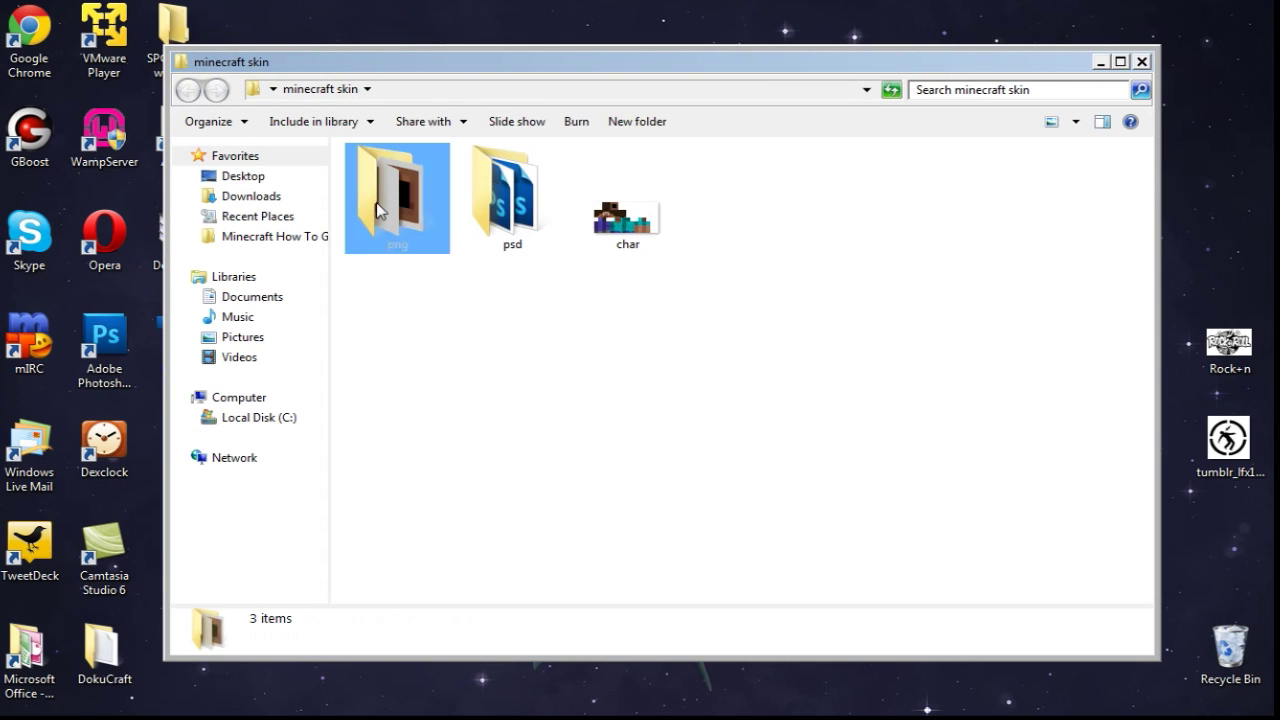
click(606, 172)
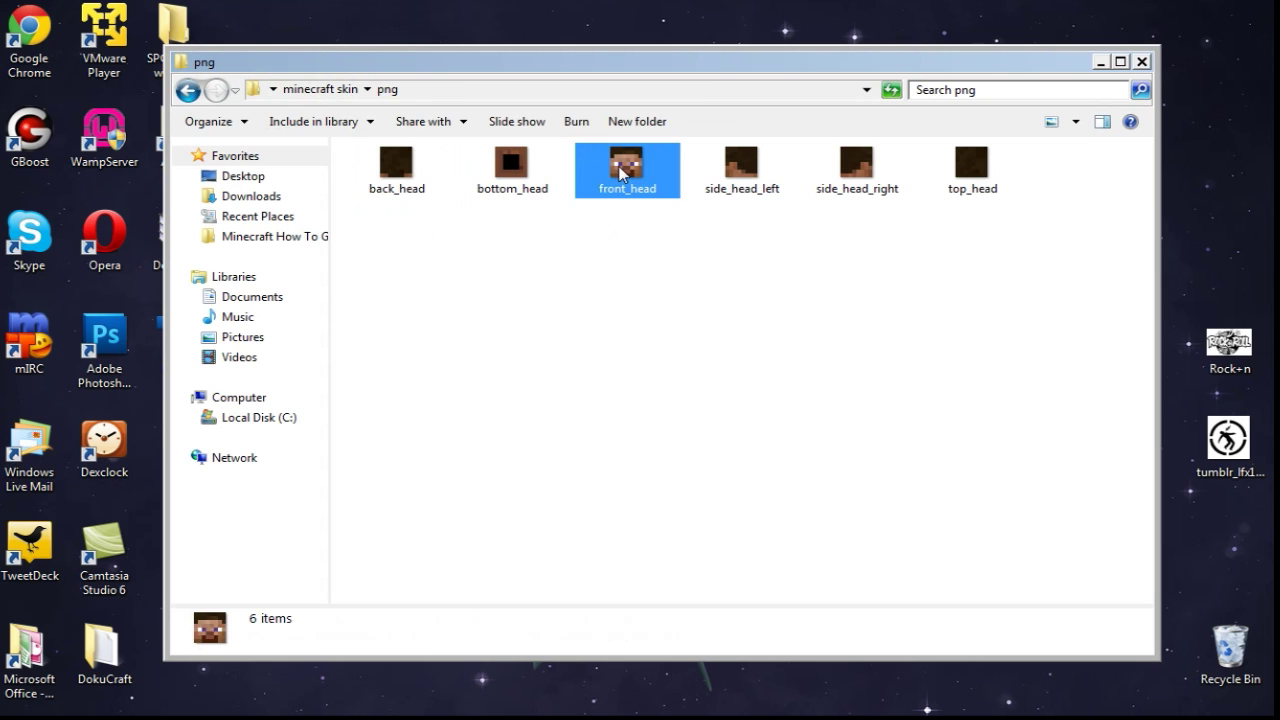
click(1141, 61)
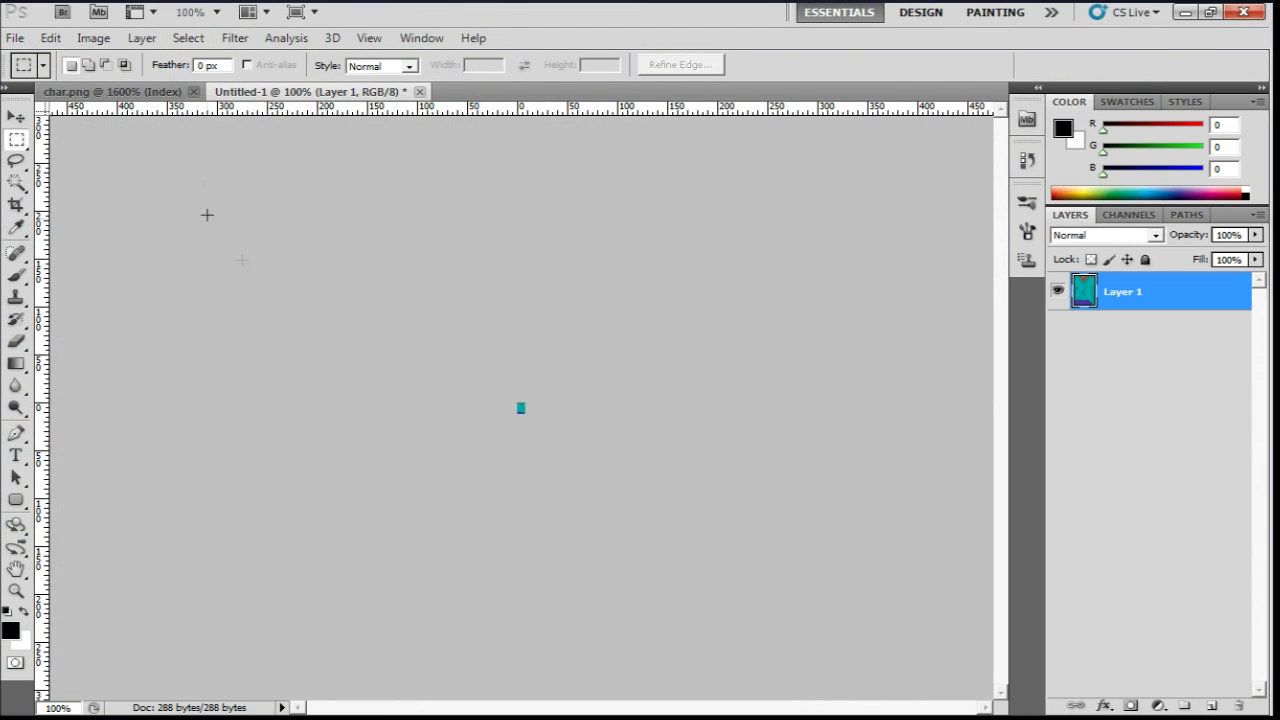
Resize the torso document to 32 × 48 px, proportions constrained, using Nearest Neighbor
click(155, 92)
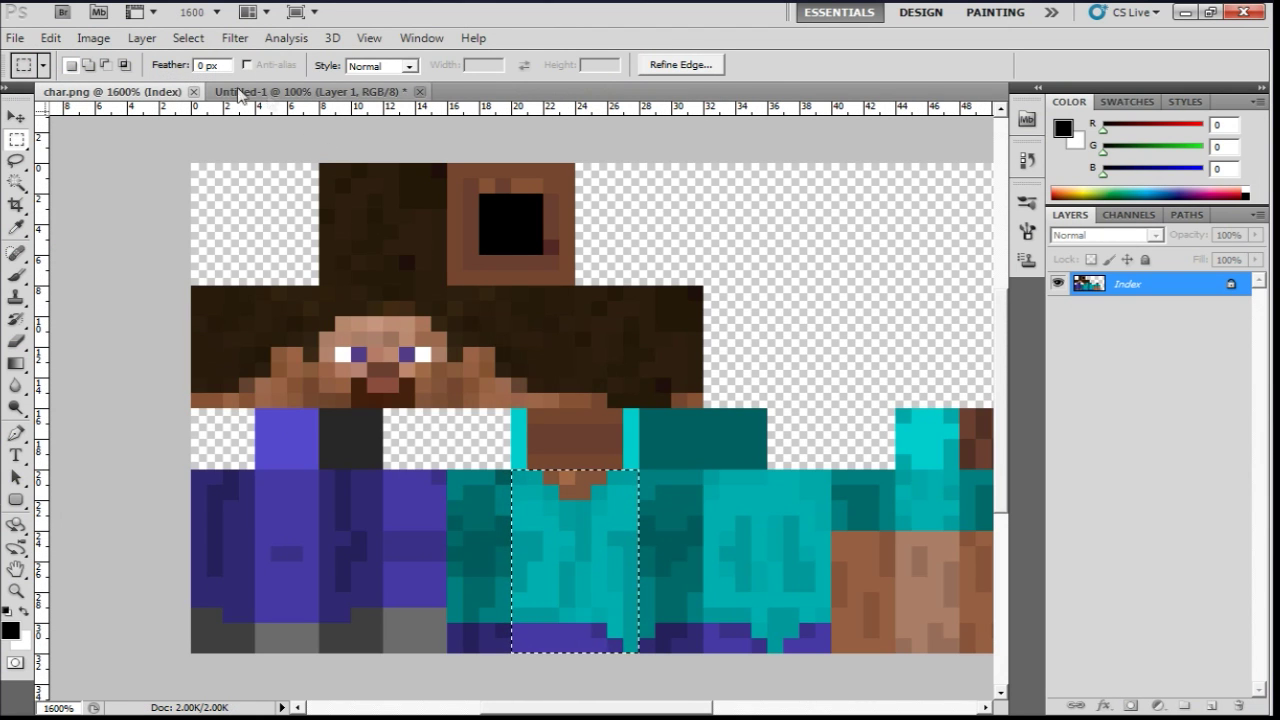
click(300, 92)
click(93, 38)
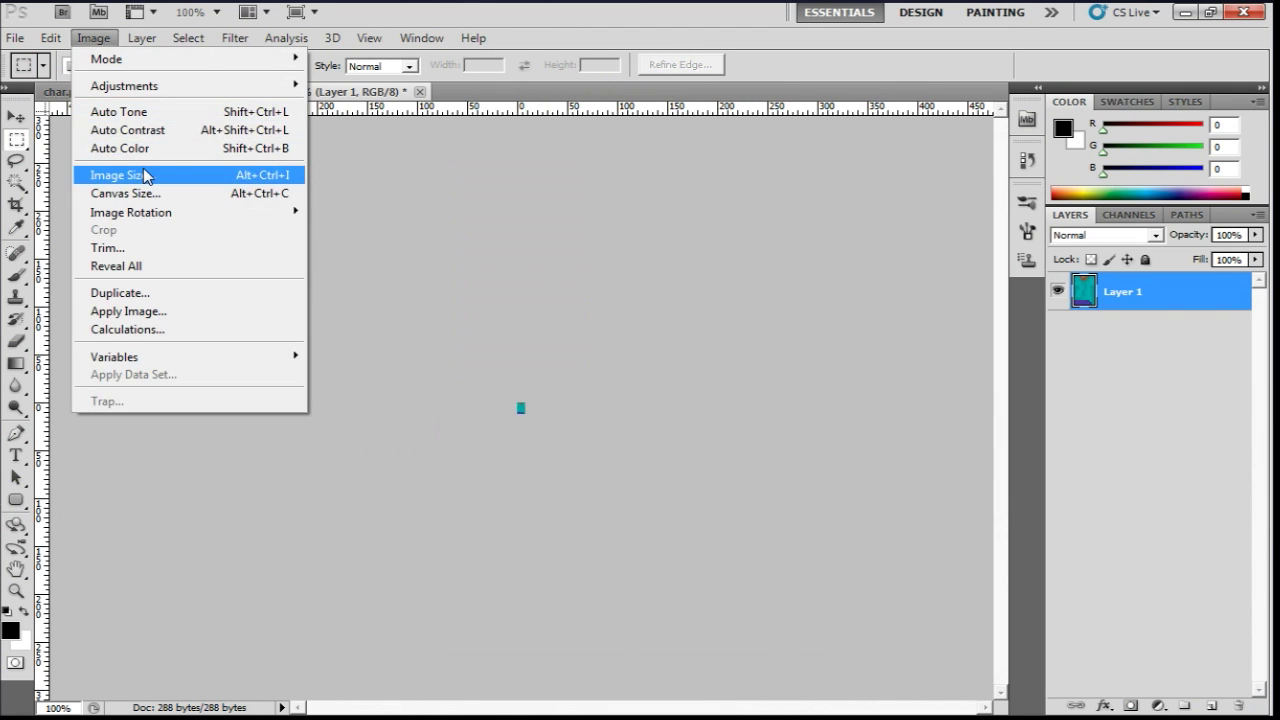
click(112, 174)
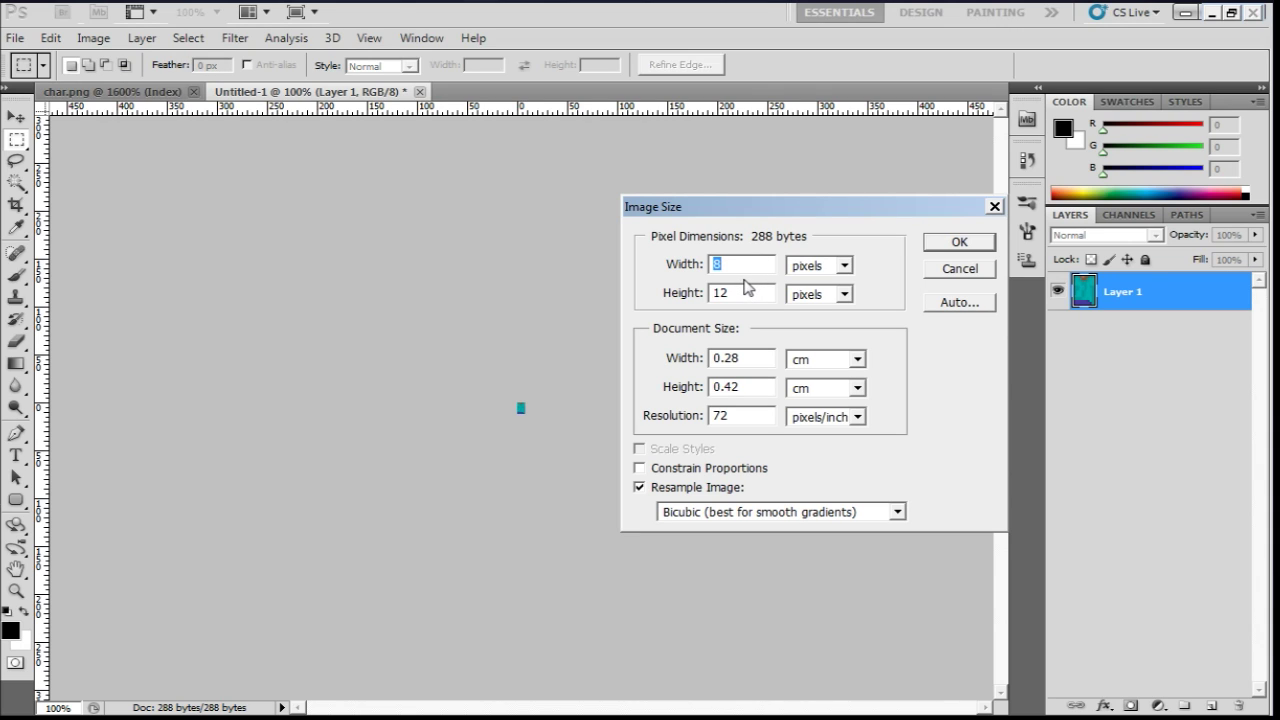
click(640, 468)
double_click(720, 264)
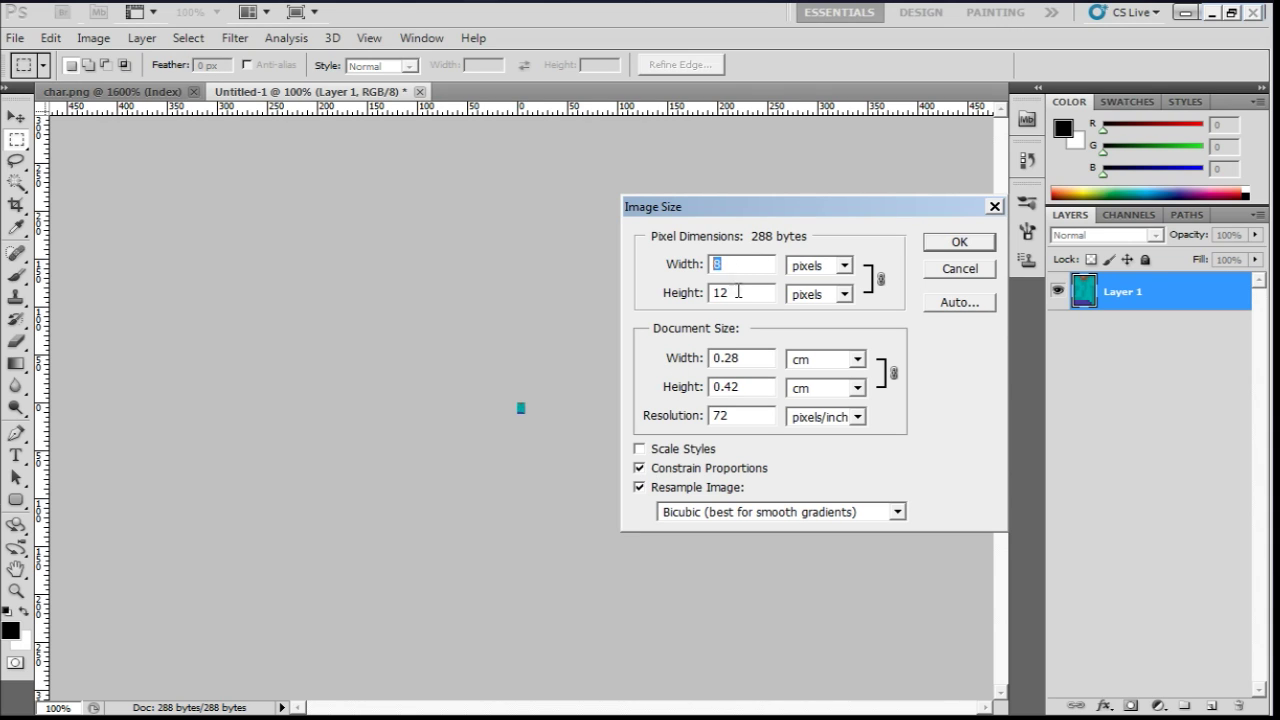
text(32)
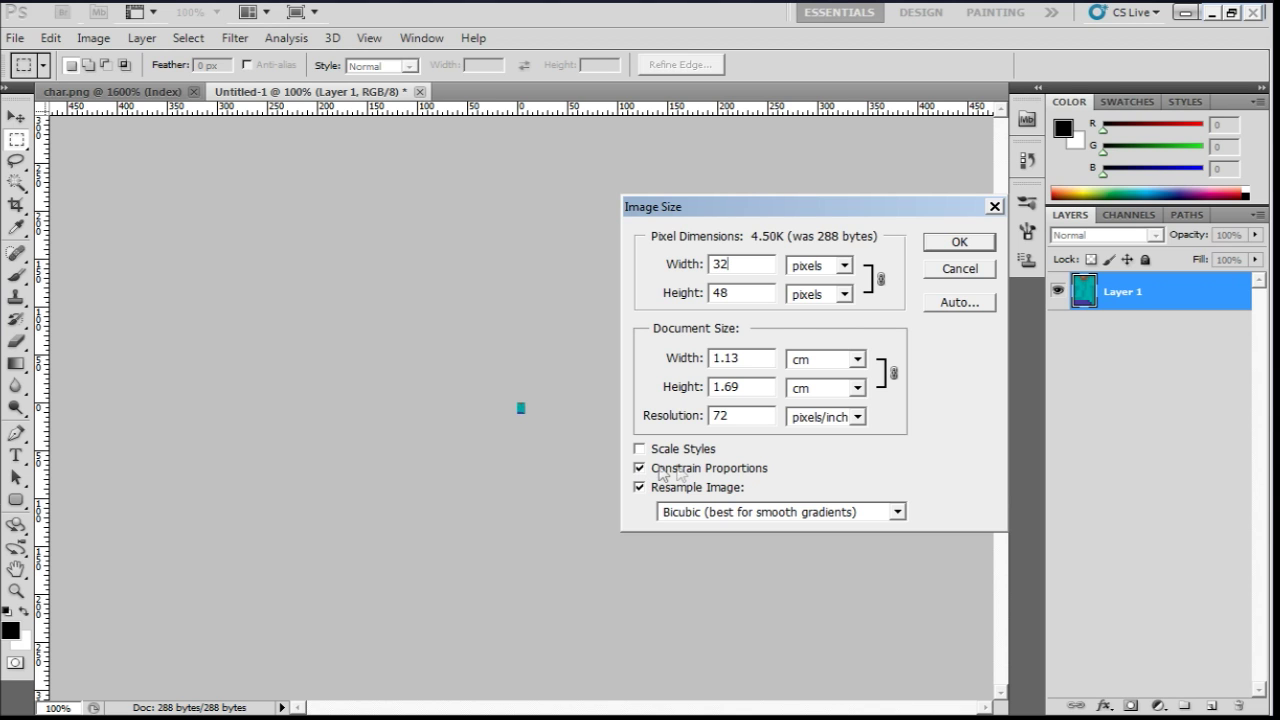
drag(772, 209, 763, 278)
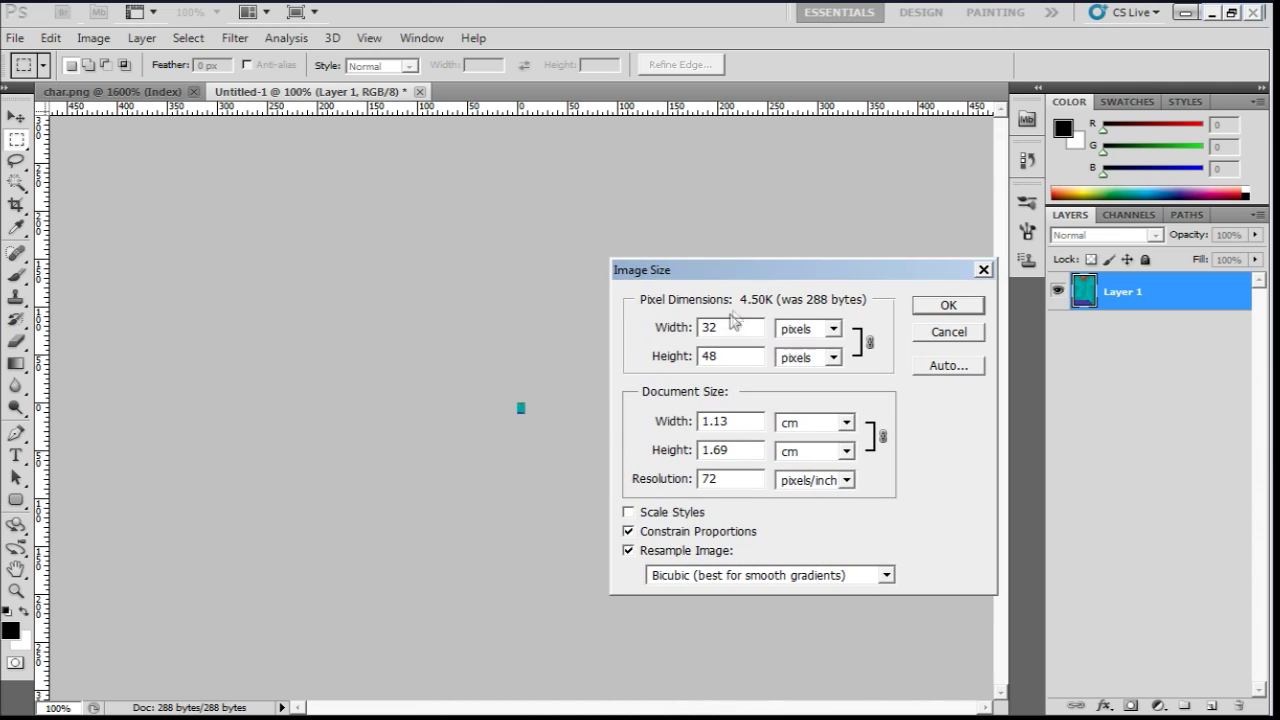
double_click(706, 326)
double_click(729, 356)
click(866, 577)
click(866, 595)
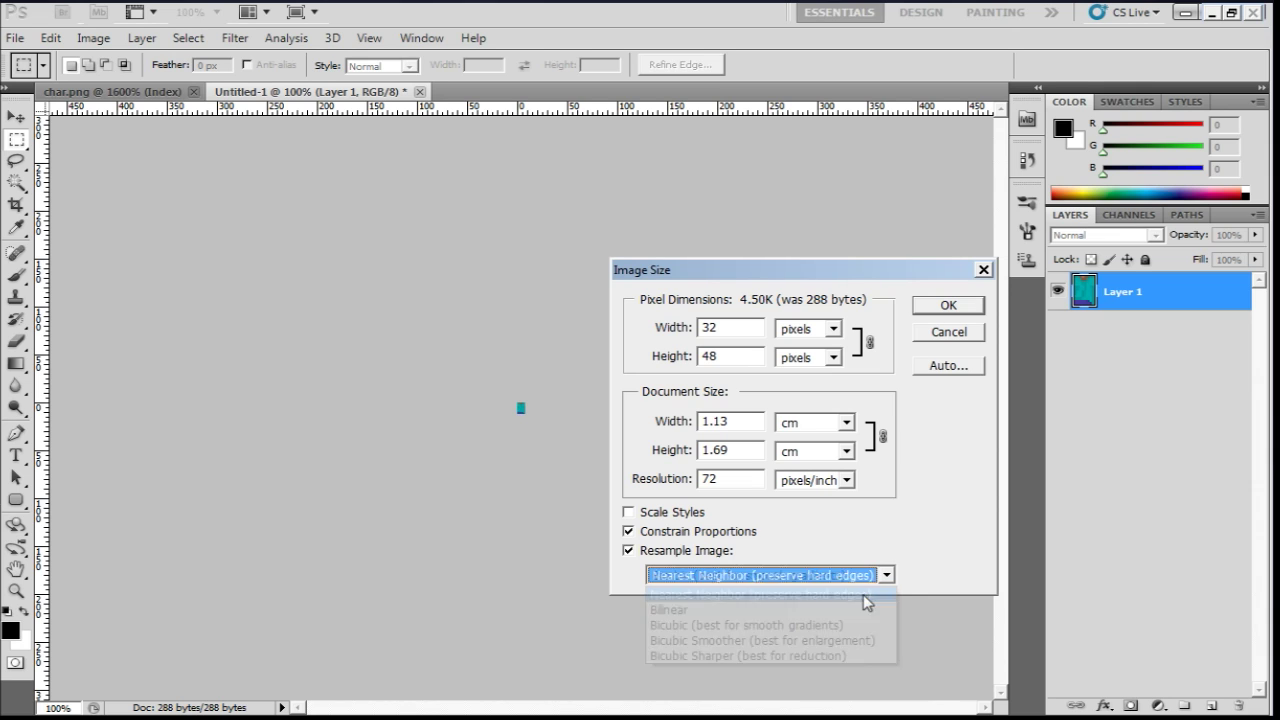
click(948, 306)
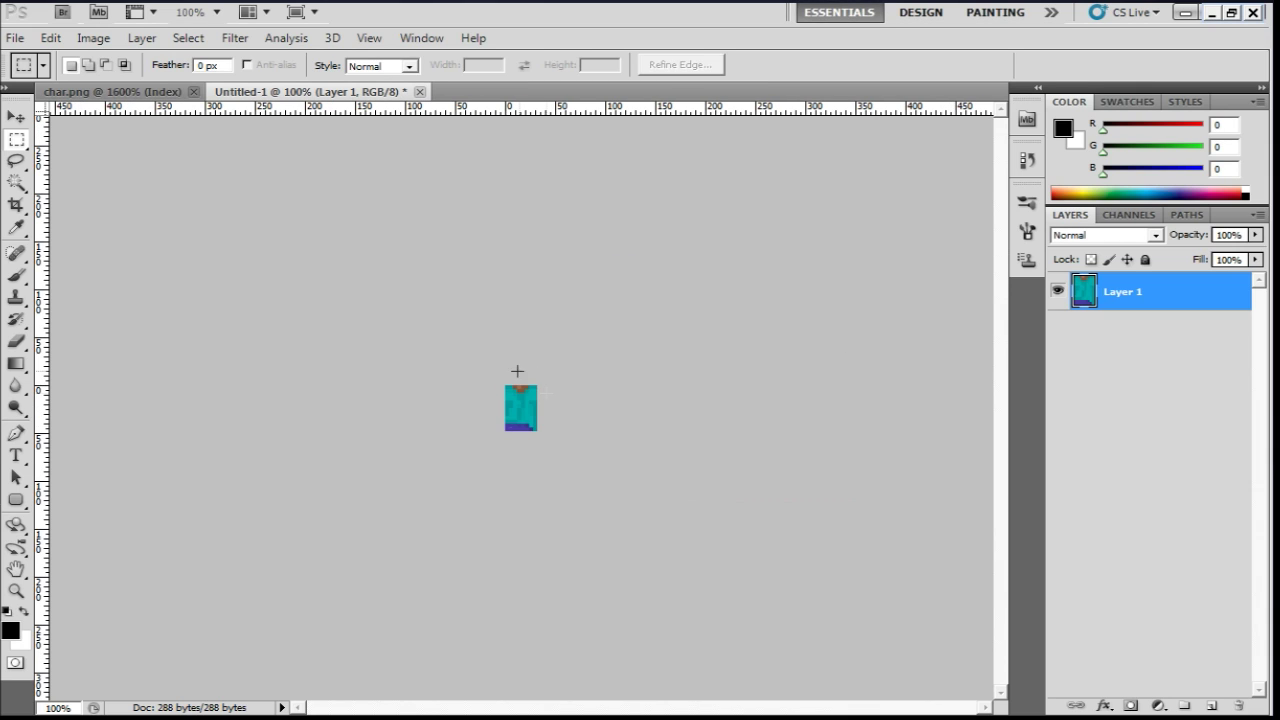
Save the torso document as front_body.psd in the psd folder
click(14, 37)
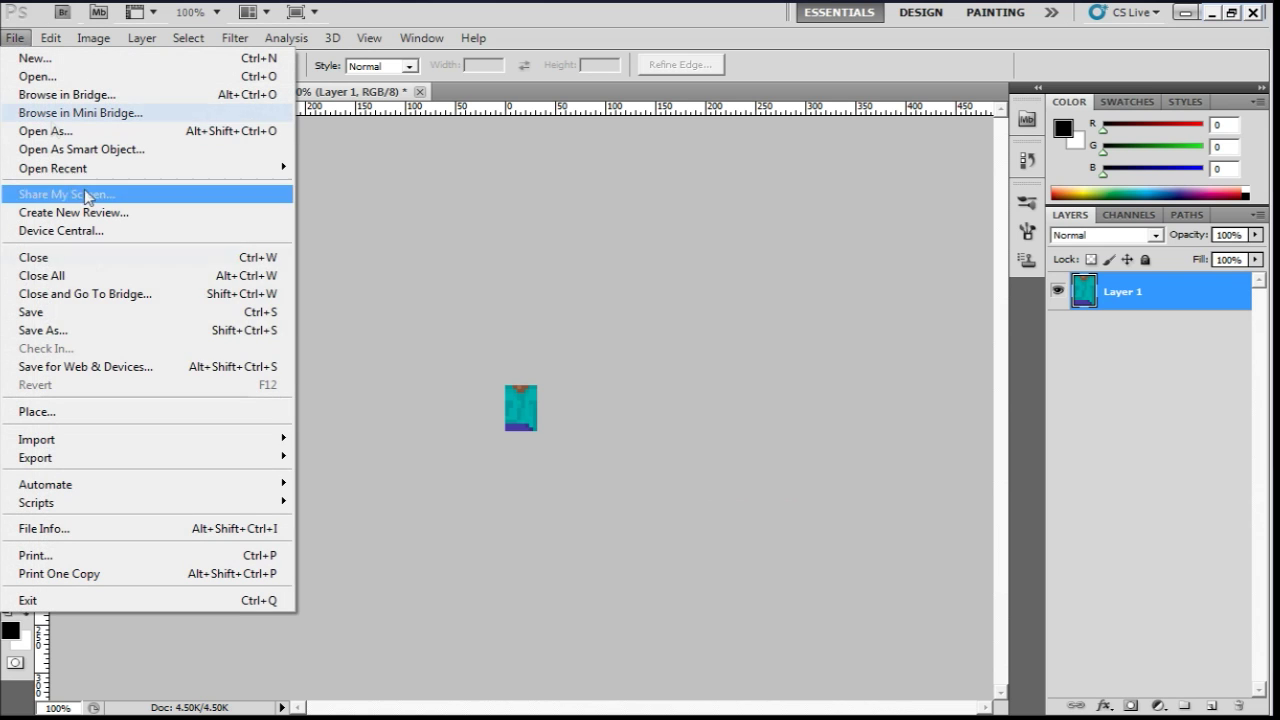
click(106, 336)
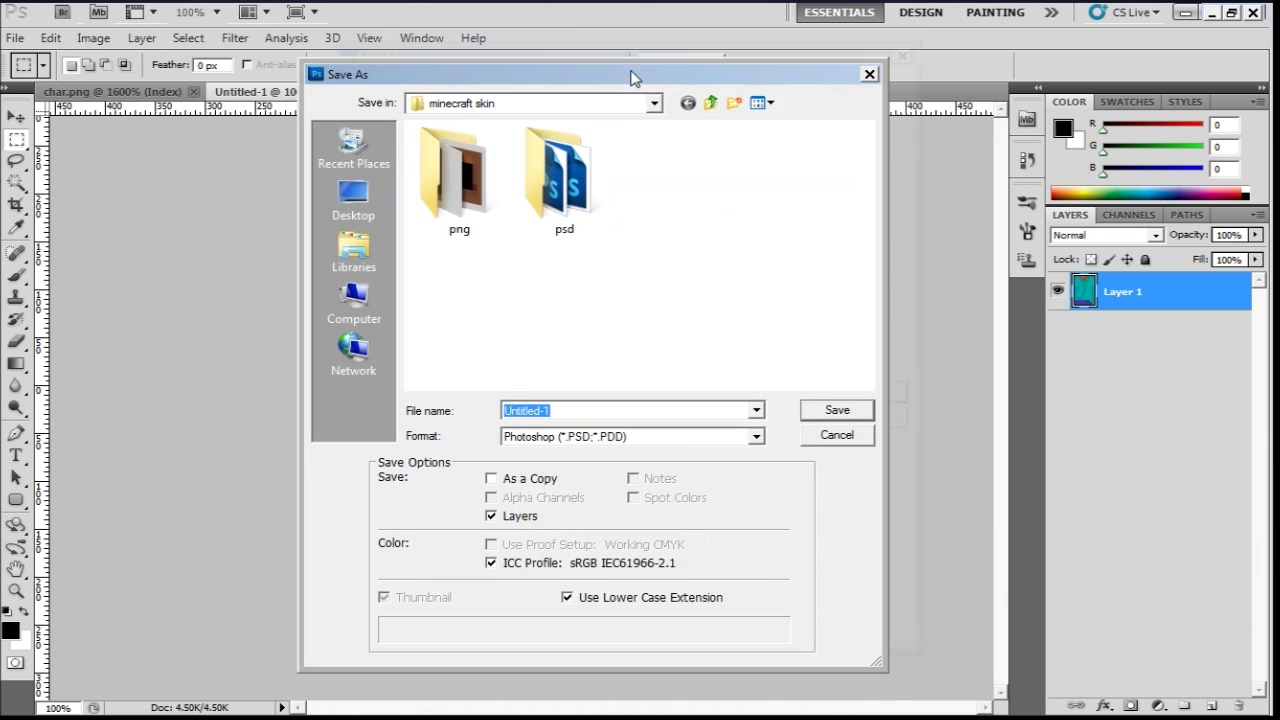
double_click(577, 193)
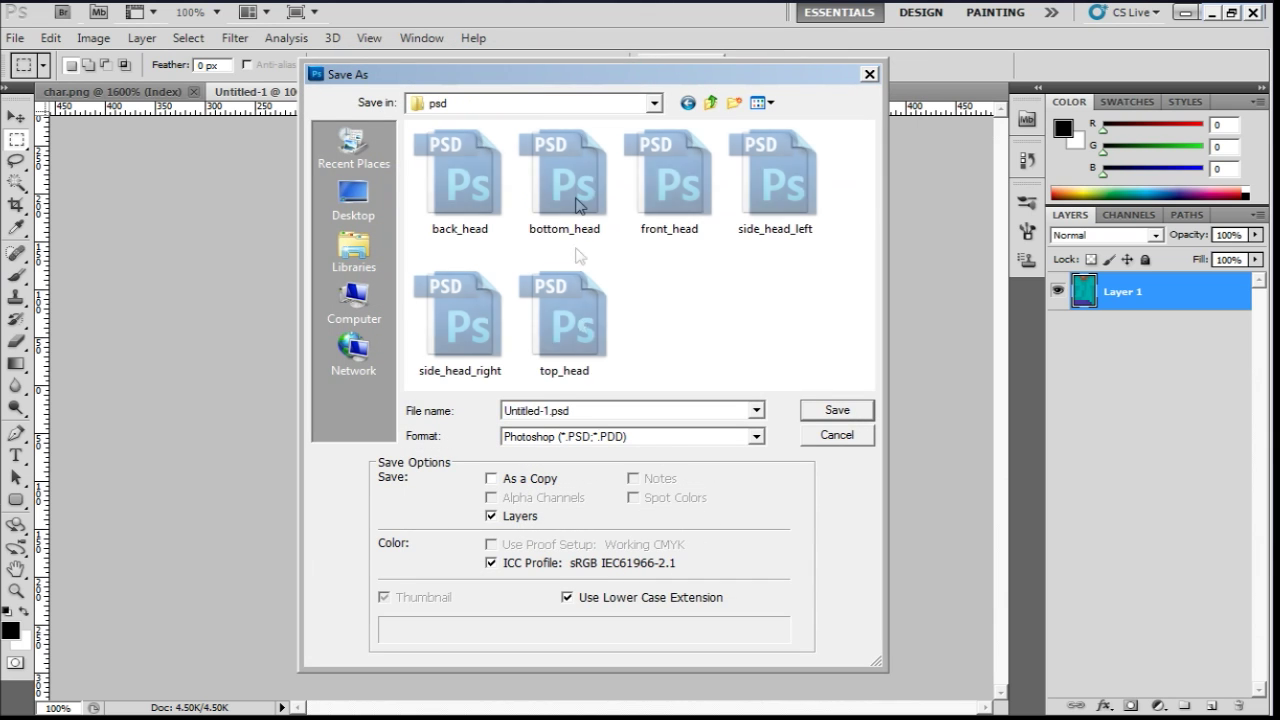
click(602, 410)
text(f)
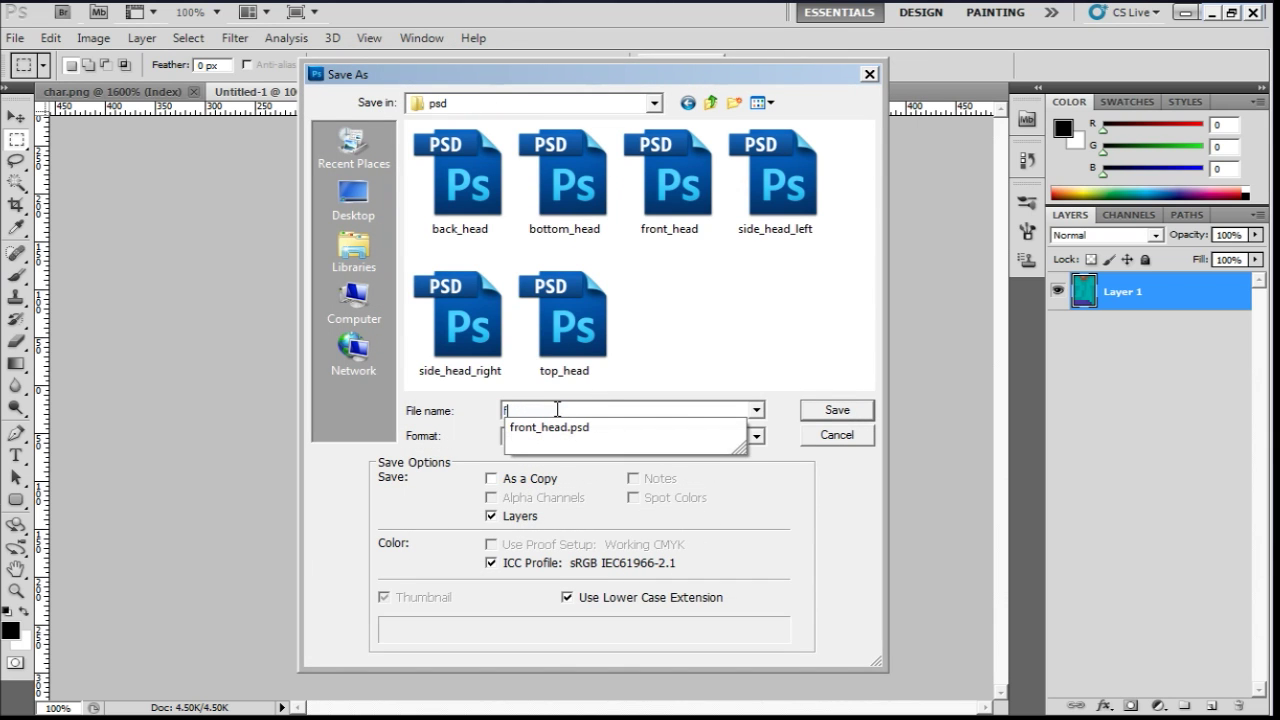
text(ront_body)
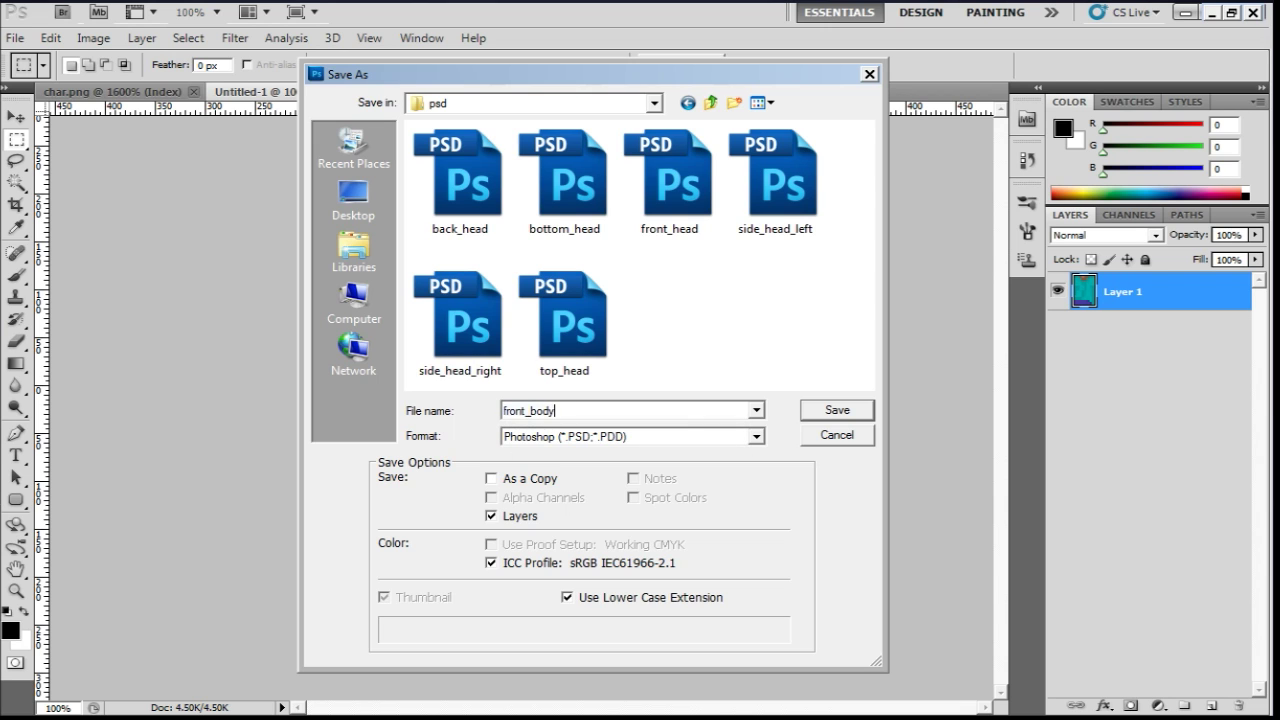
key(Return)
key(Return)
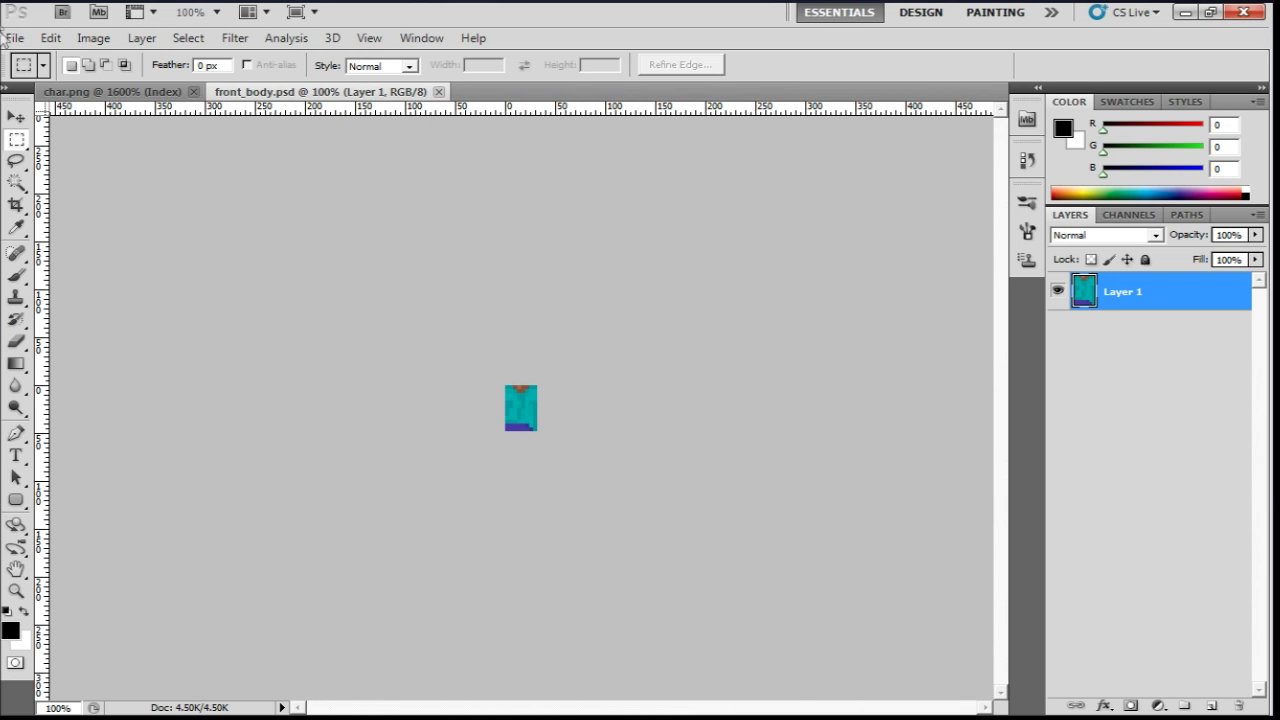
click(15, 37)
Save a PNG copy as front_body.png in the png folder, no interlacing
click(62, 330)
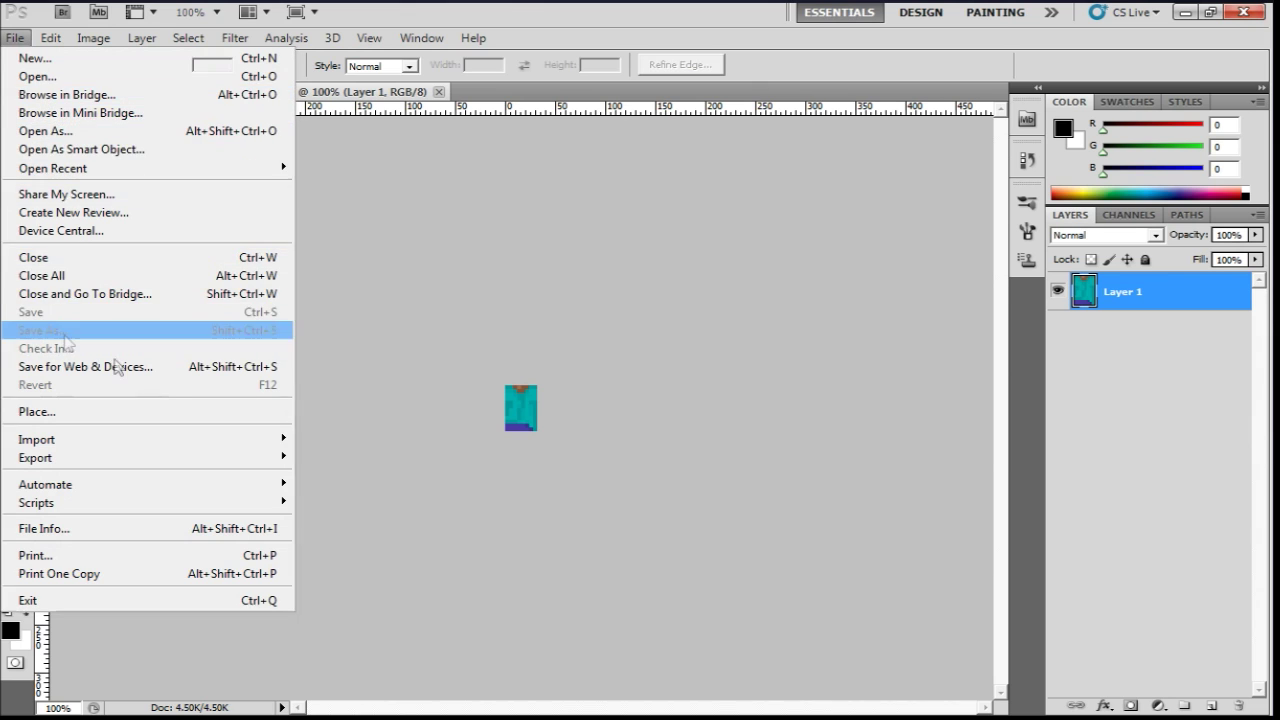
click(709, 103)
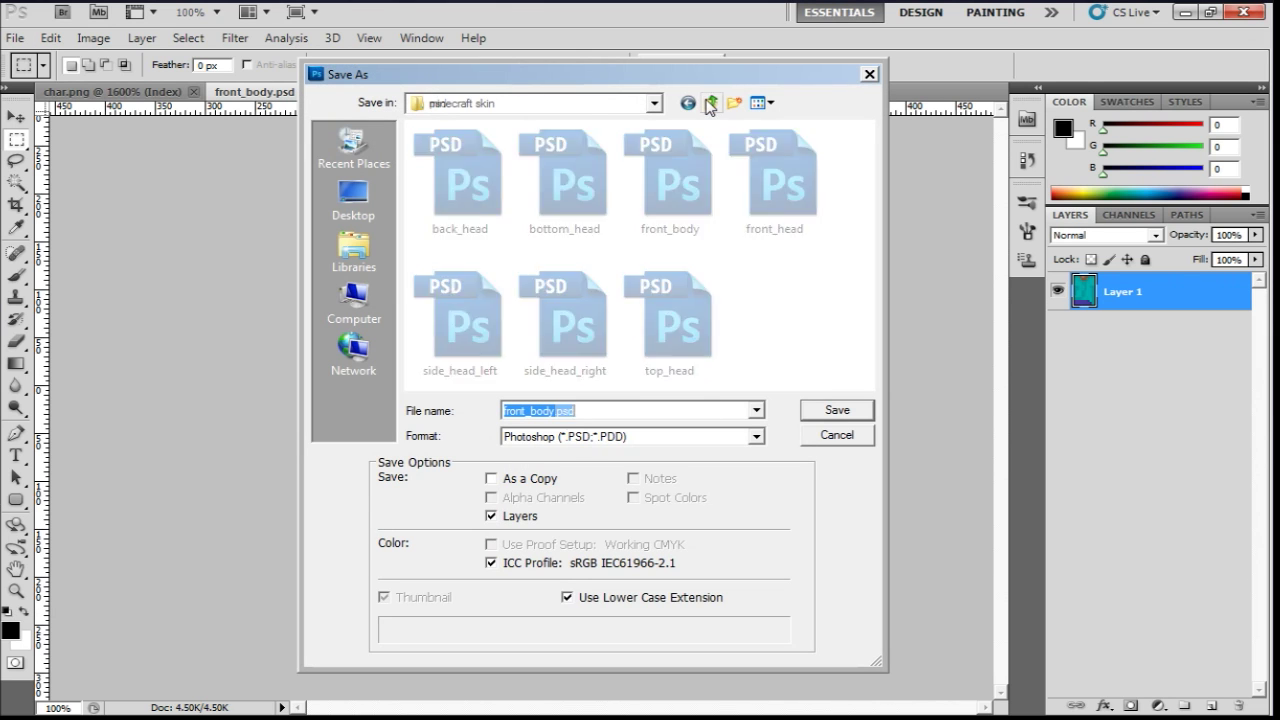
double_click(449, 193)
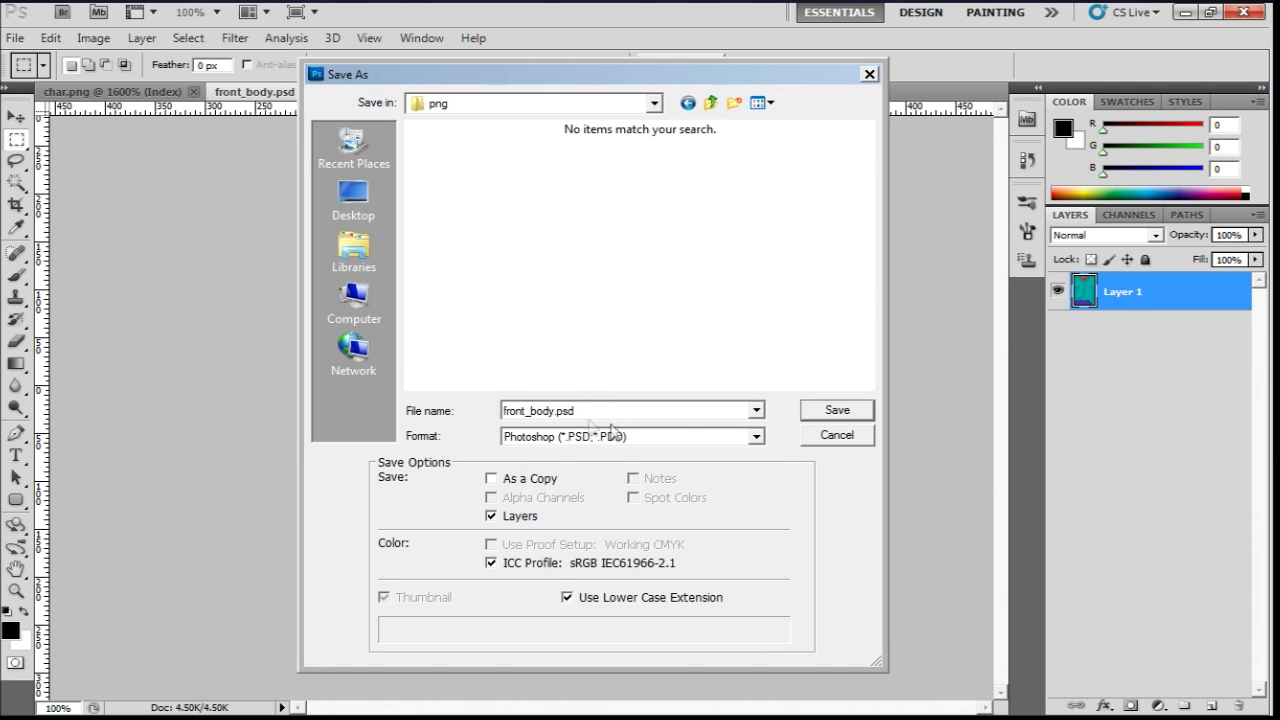
click(634, 437)
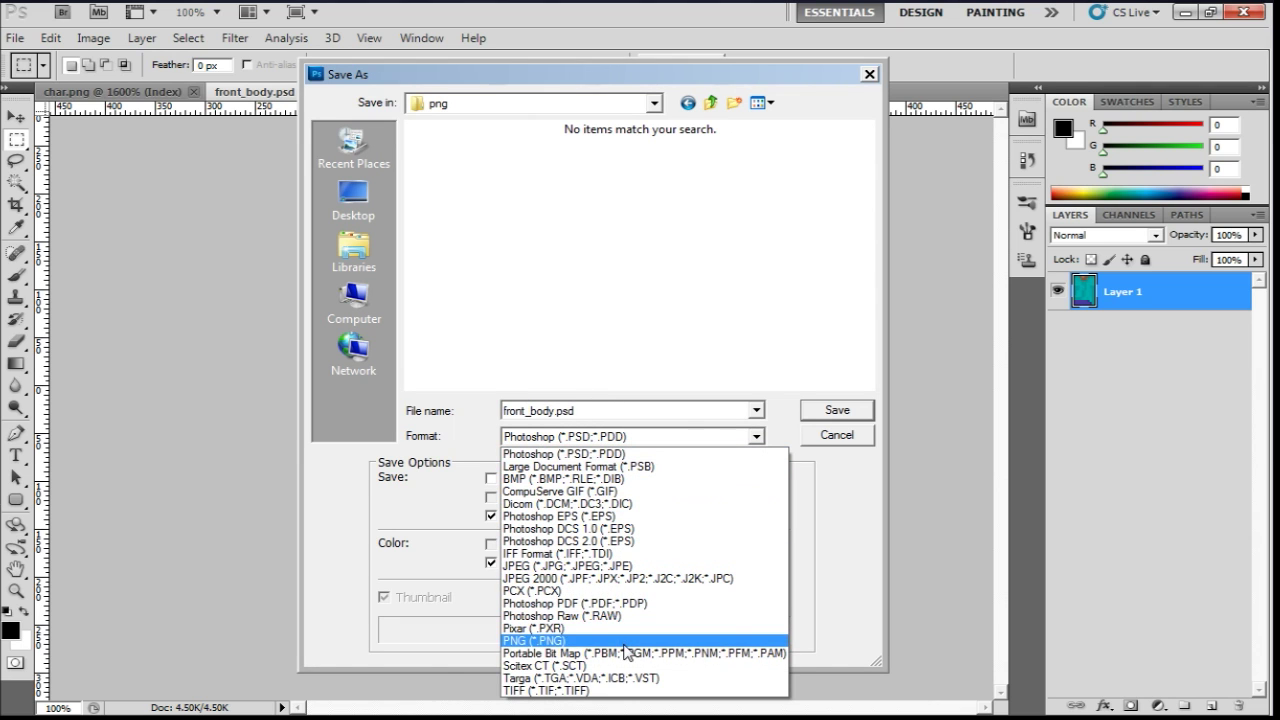
click(594, 641)
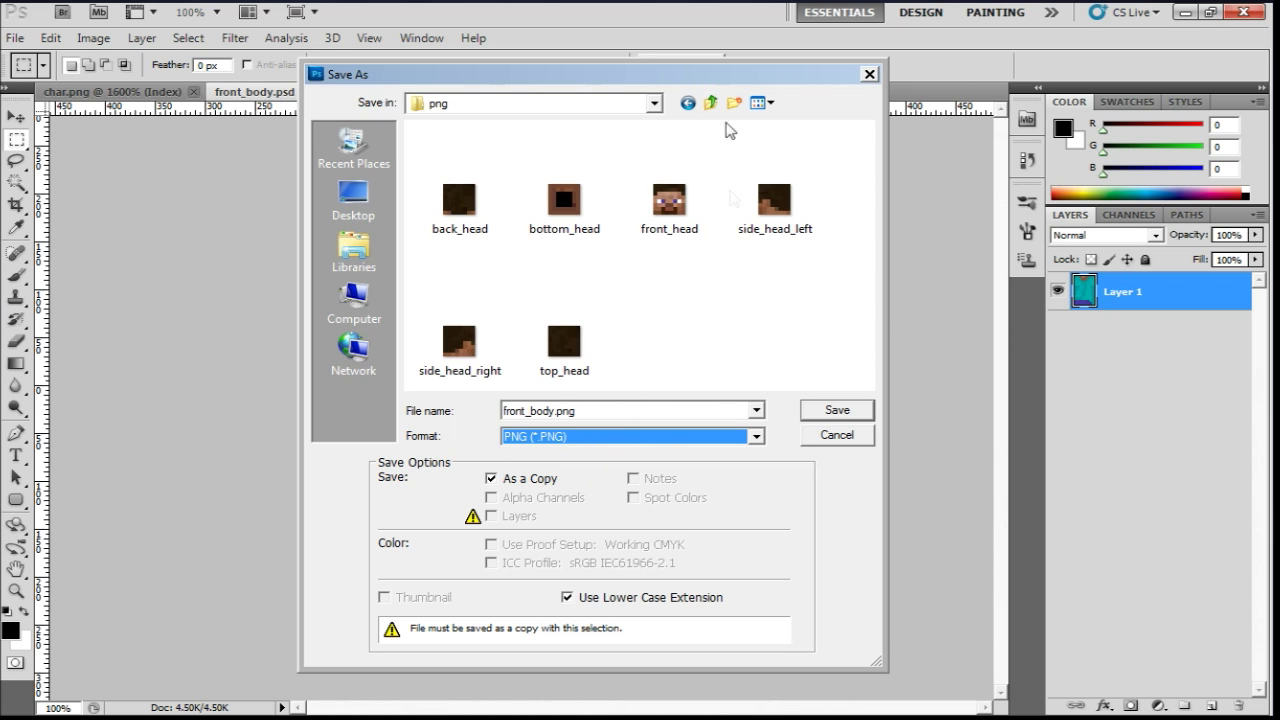
mouse_move(700, 73)
mouse_down()
mouse_move(873, 93)
mouse_move(880, 320)
mouse_move(780, 205)
mouse_move(723, 163)
mouse_move(674, 71)
mouse_move(701, 84)
mouse_up()
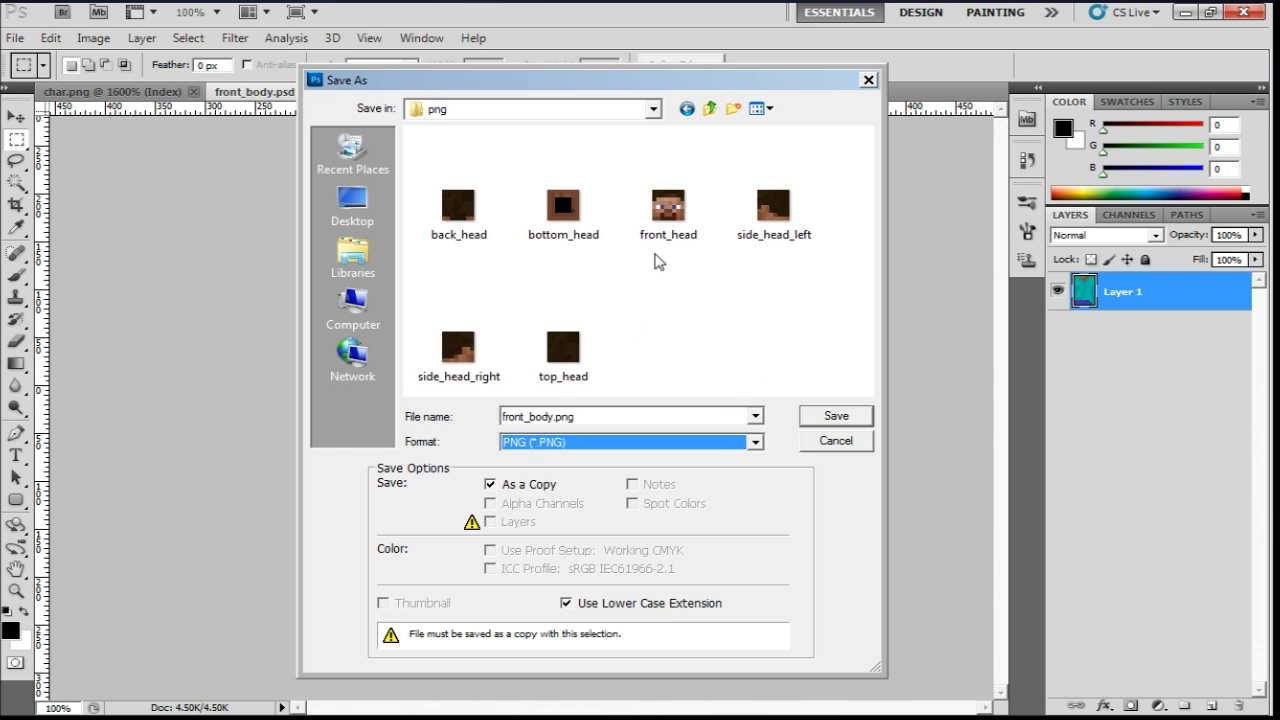
click(828, 424)
click(700, 245)
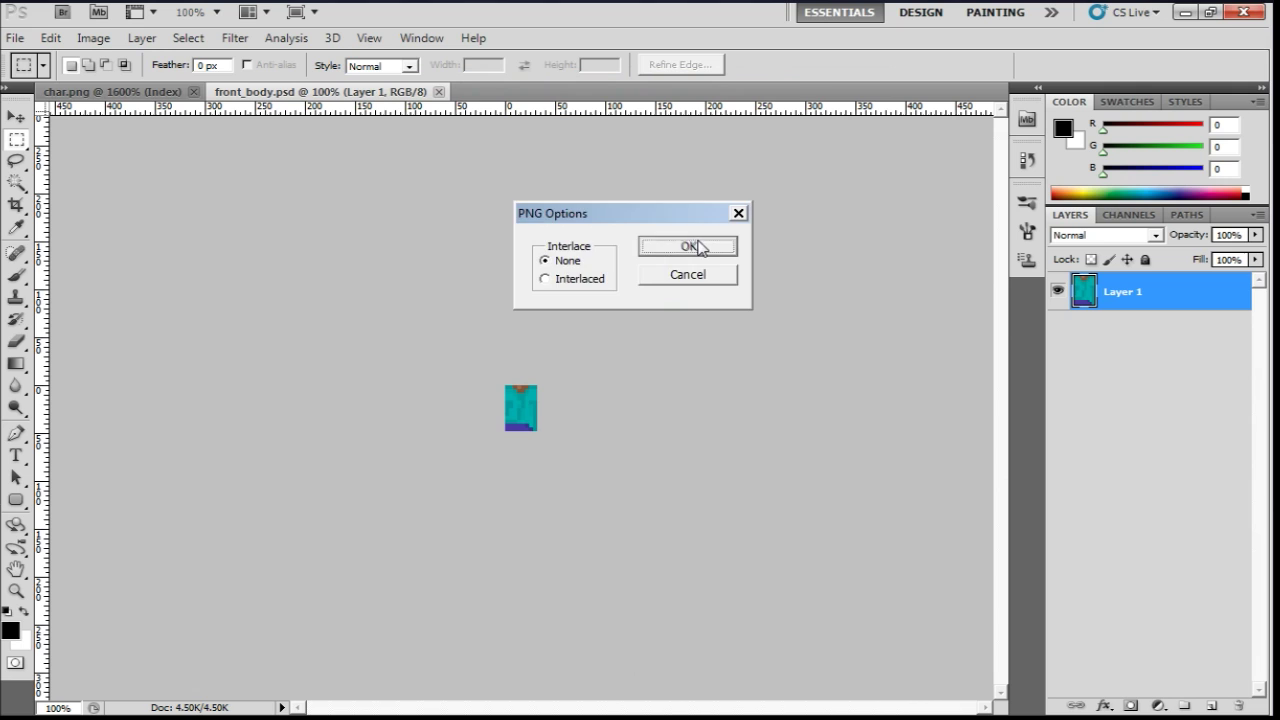
On char.png, select the narrow side strip left of the torso and copy it
click(128, 95)
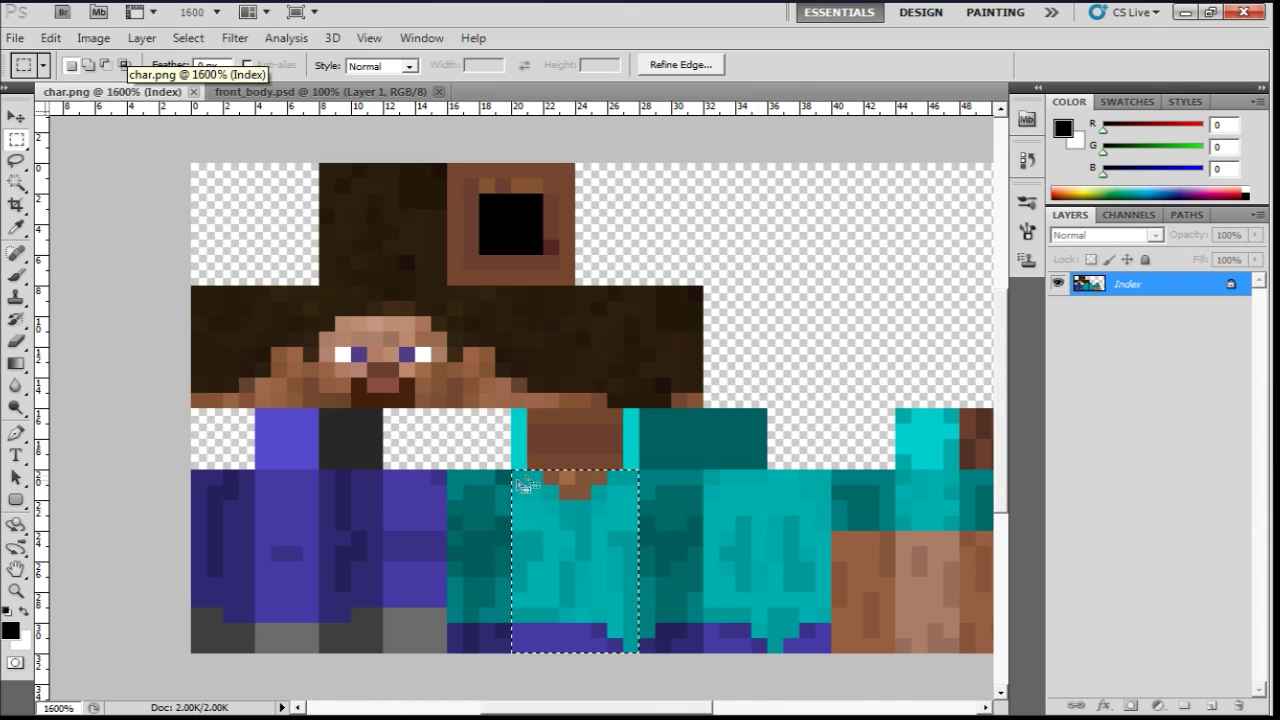
click(455, 478)
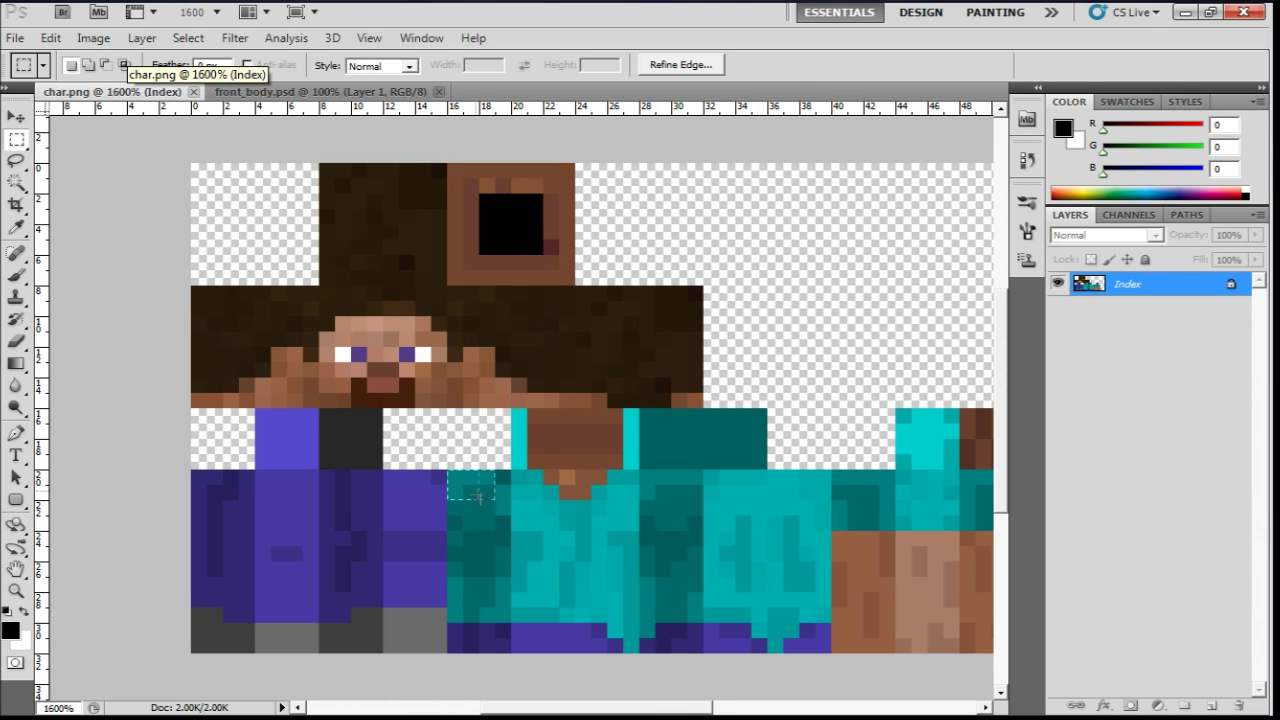
drag(497, 570, 510, 645)
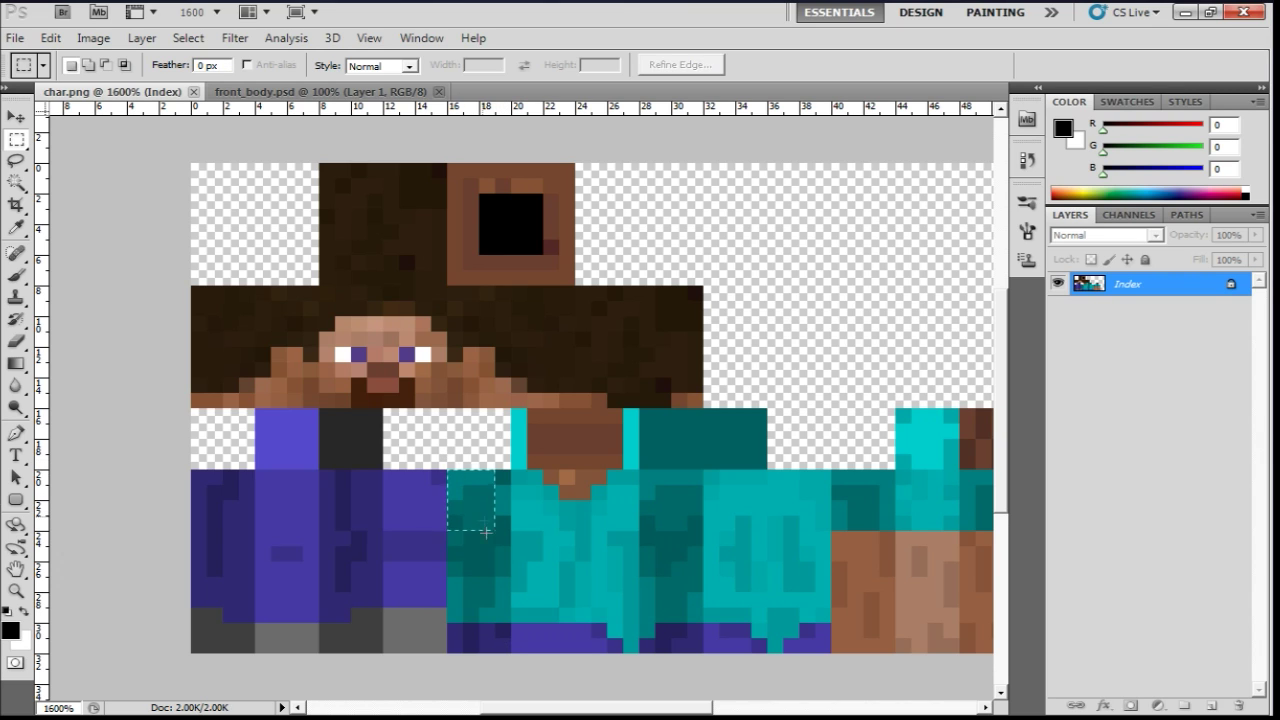
drag(482, 549, 520, 633)
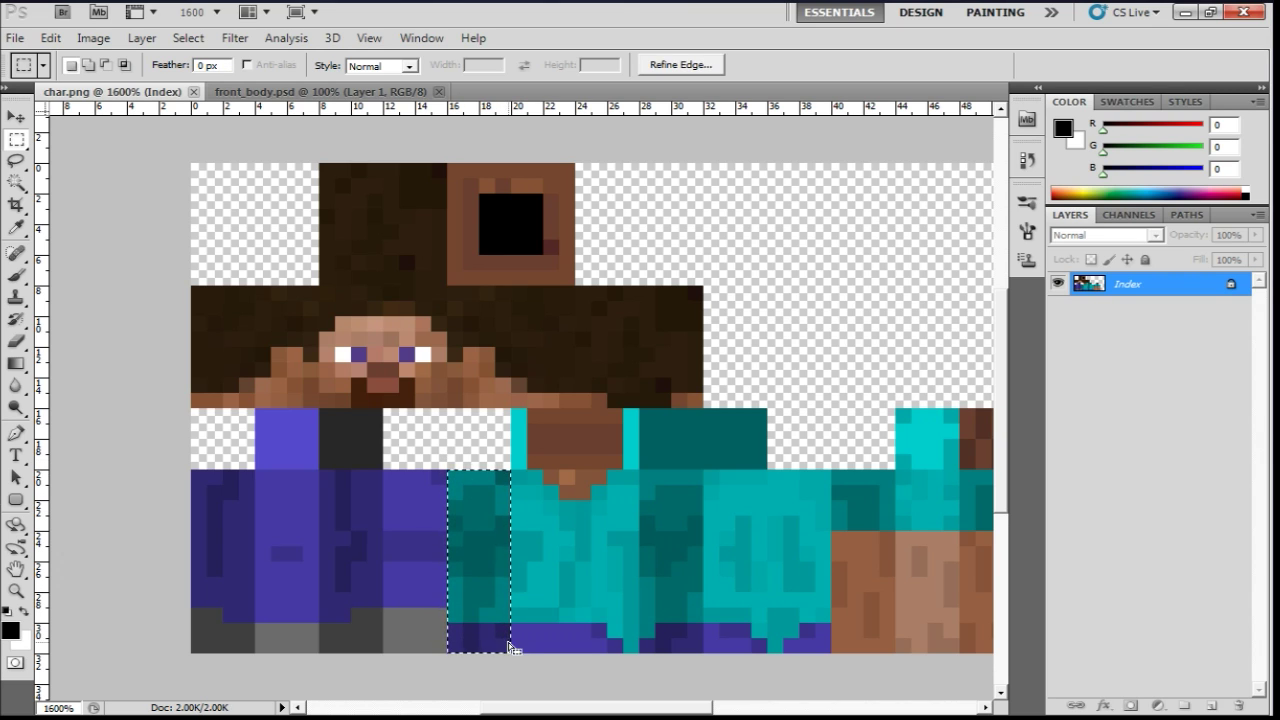
click(50, 38)
click(155, 149)
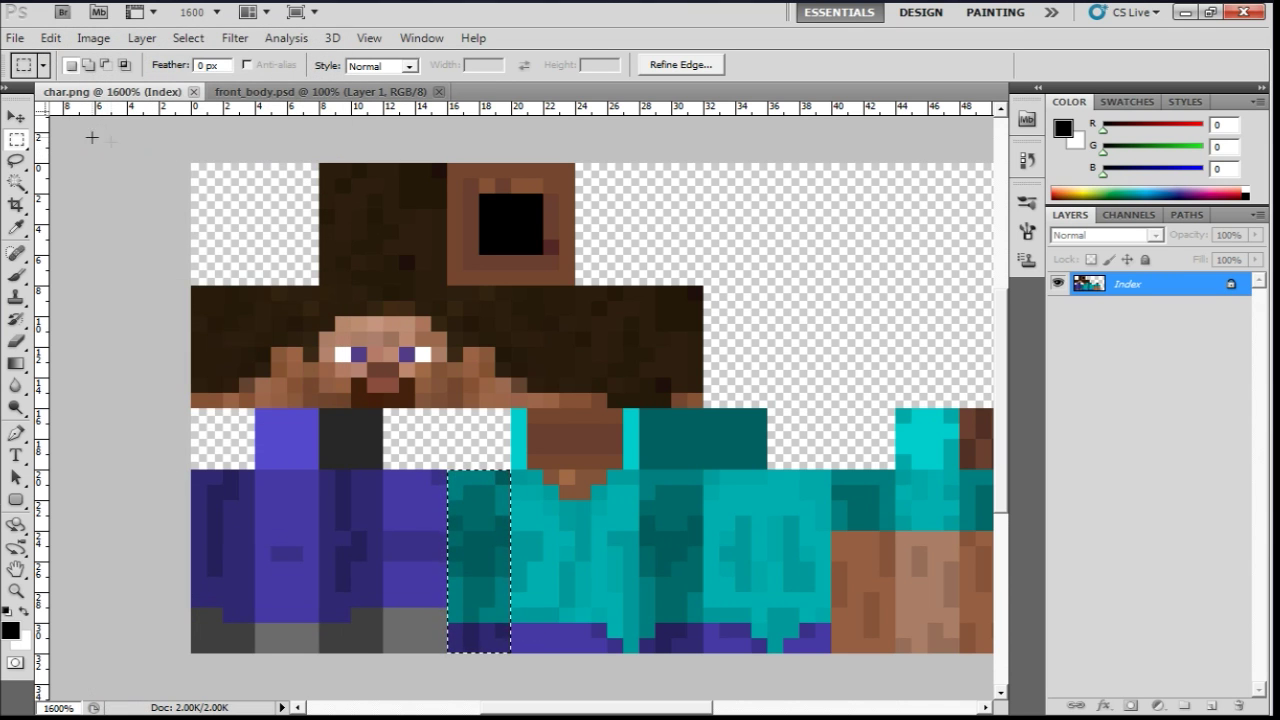
Paste the side strip into a new 4 × 12 px clipboard-sized document
click(15, 38)
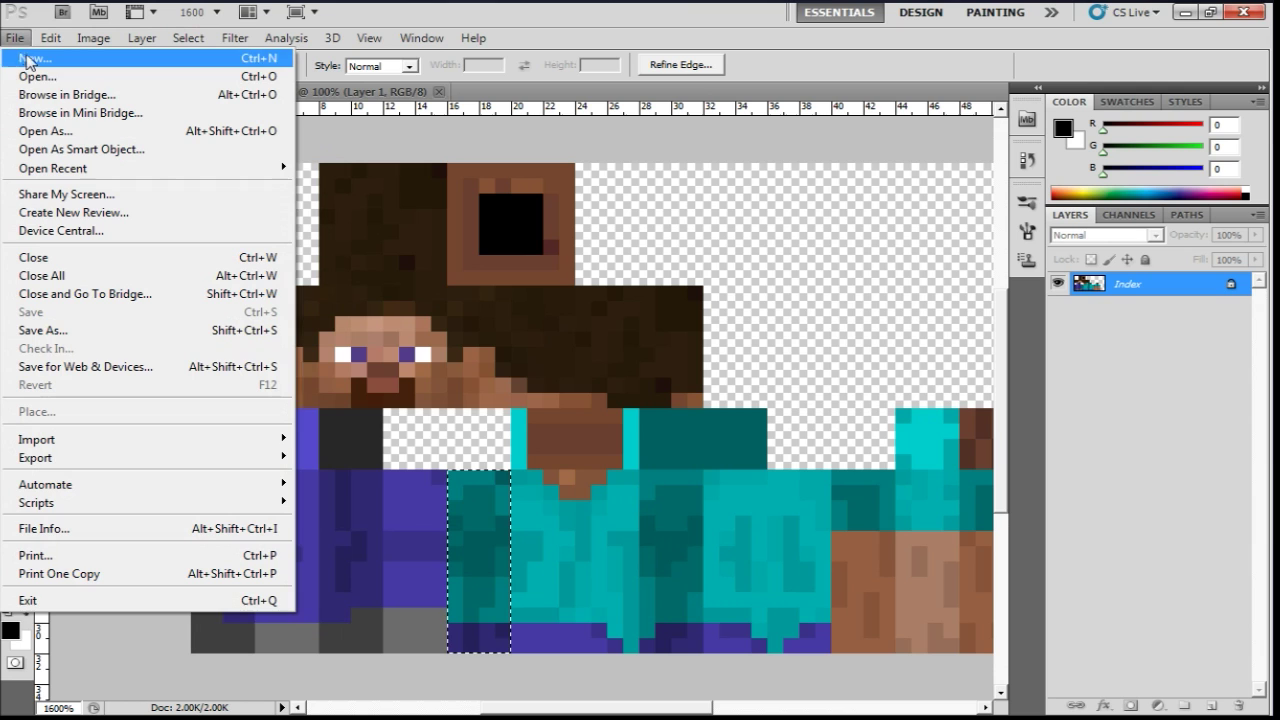
key(ctrl+n)
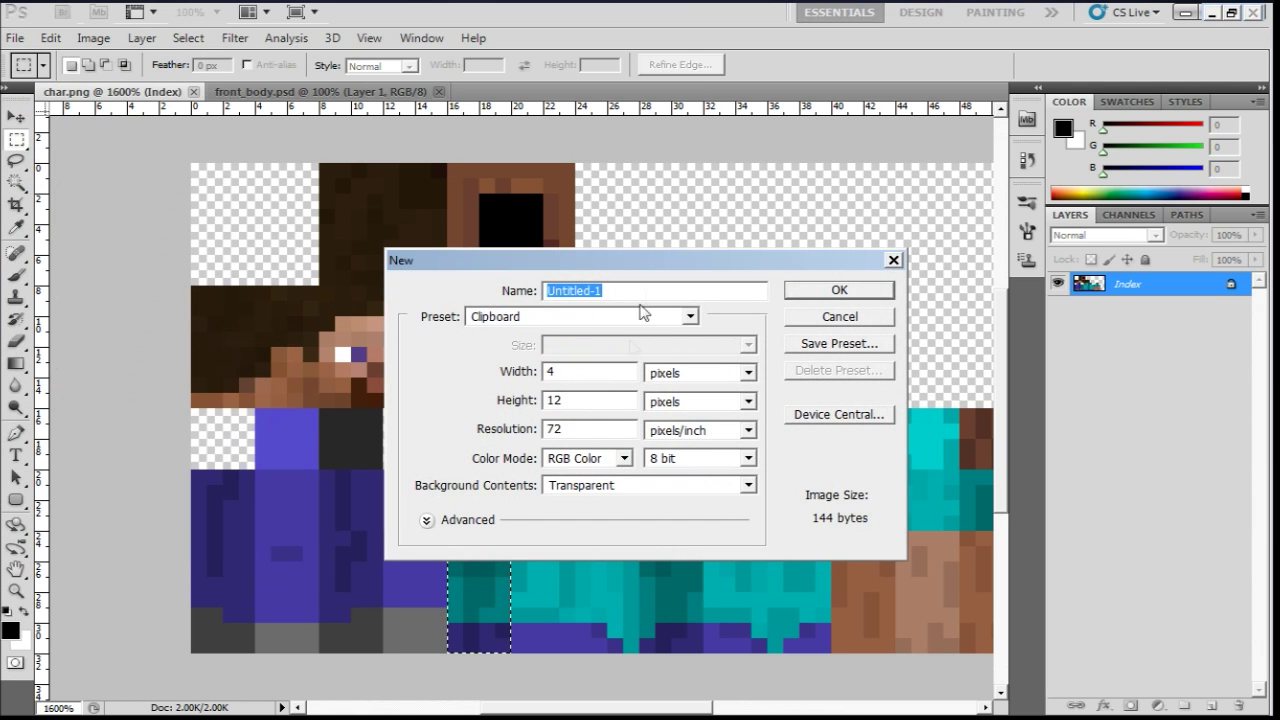
click(840, 290)
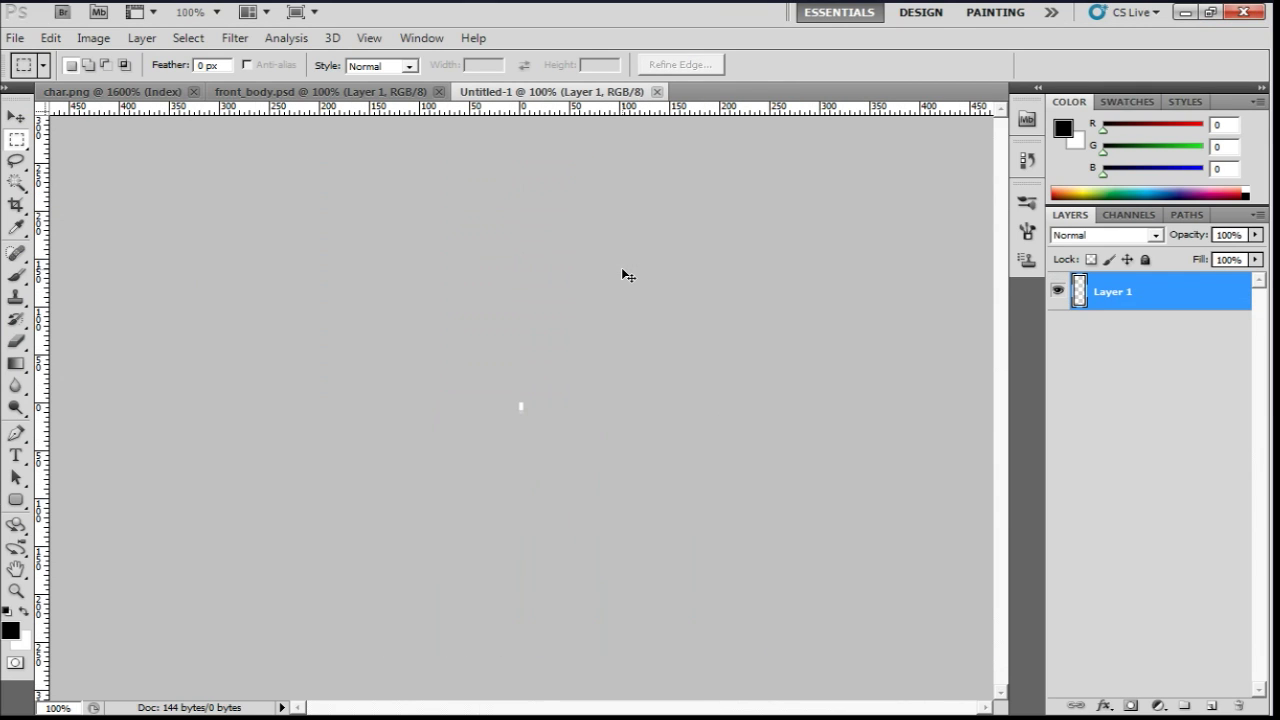
key(ctrl+v)
click(95, 40)
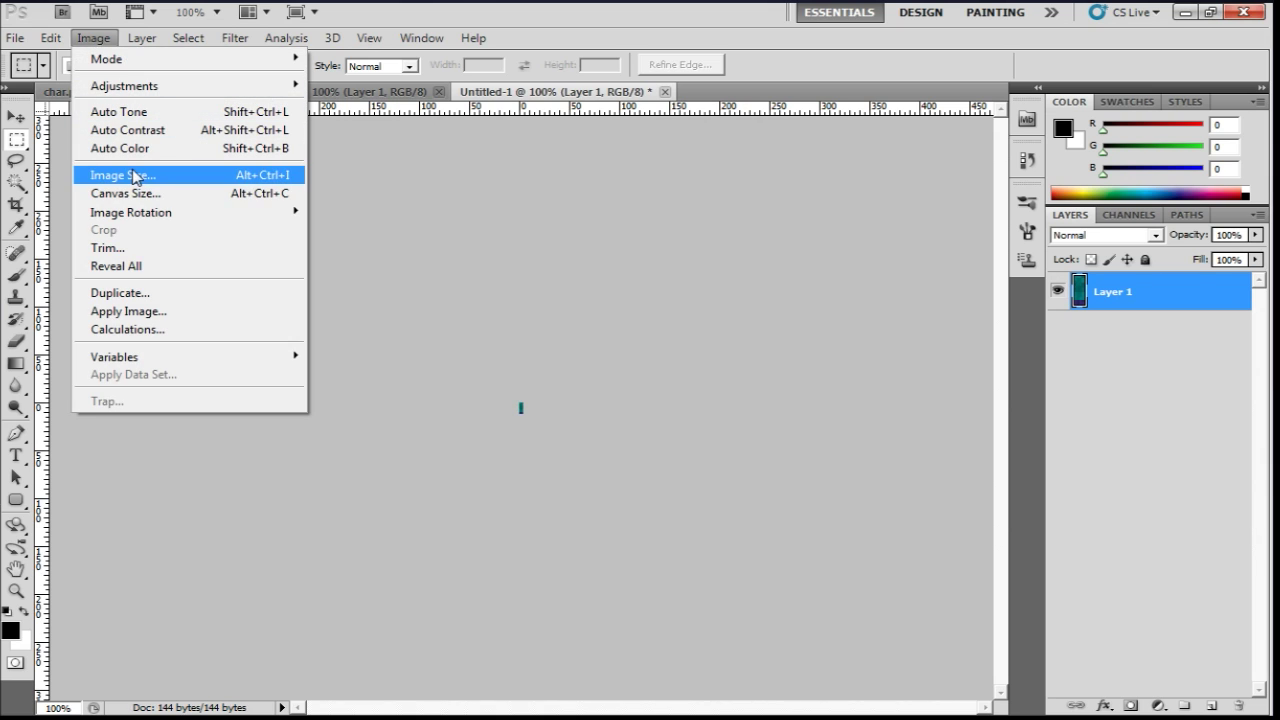
Set the strip's height to 48 px (width 16) with Nearest Neighbor resampling
click(133, 176)
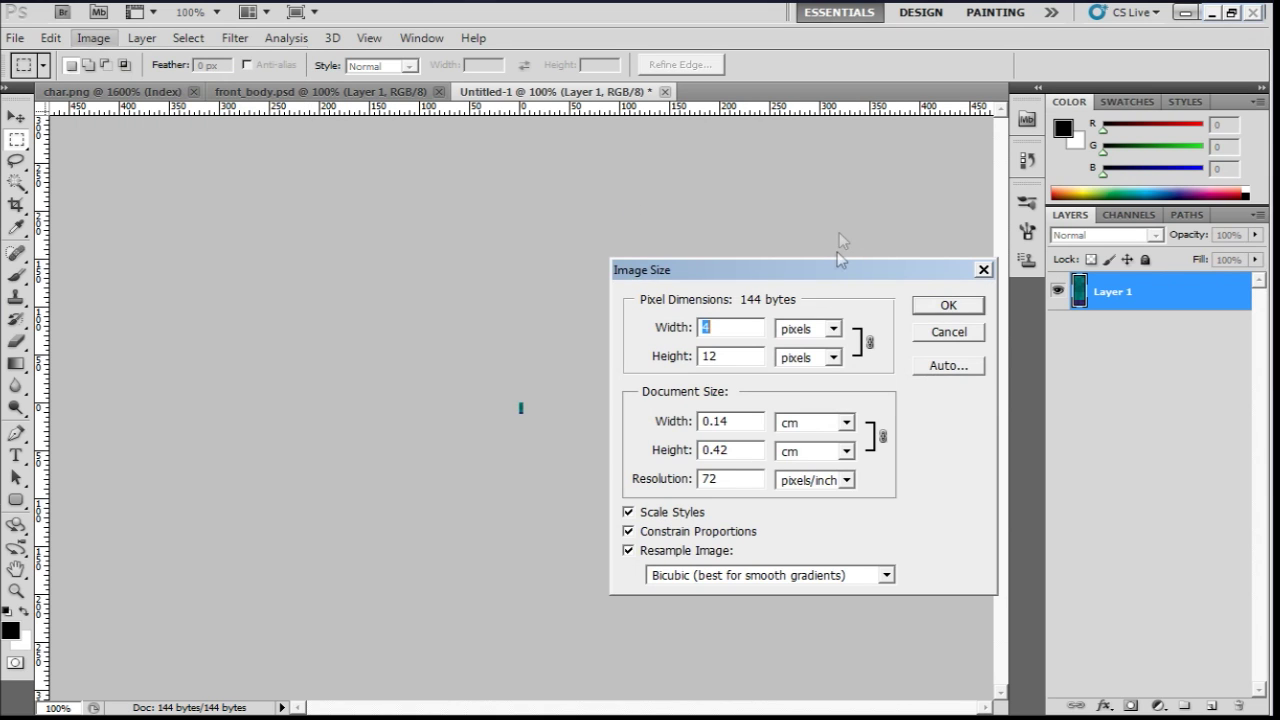
drag(837, 264, 795, 247)
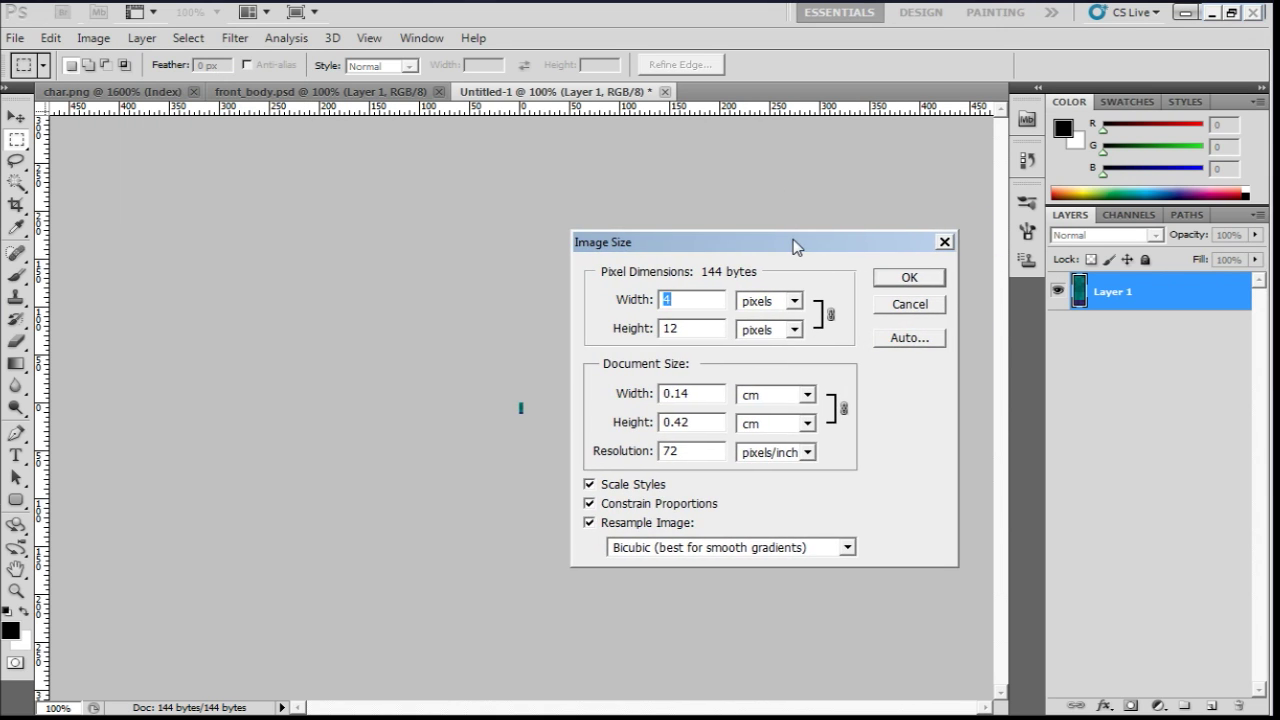
double_click(676, 329)
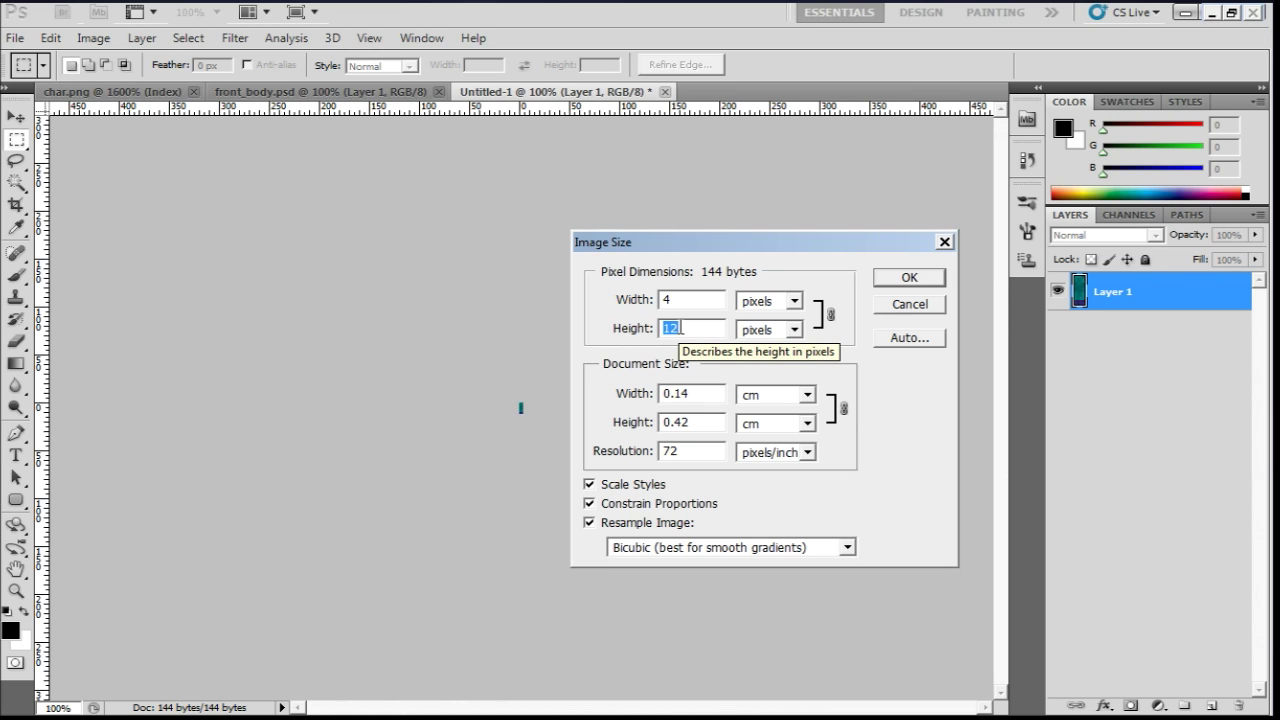
text(48)
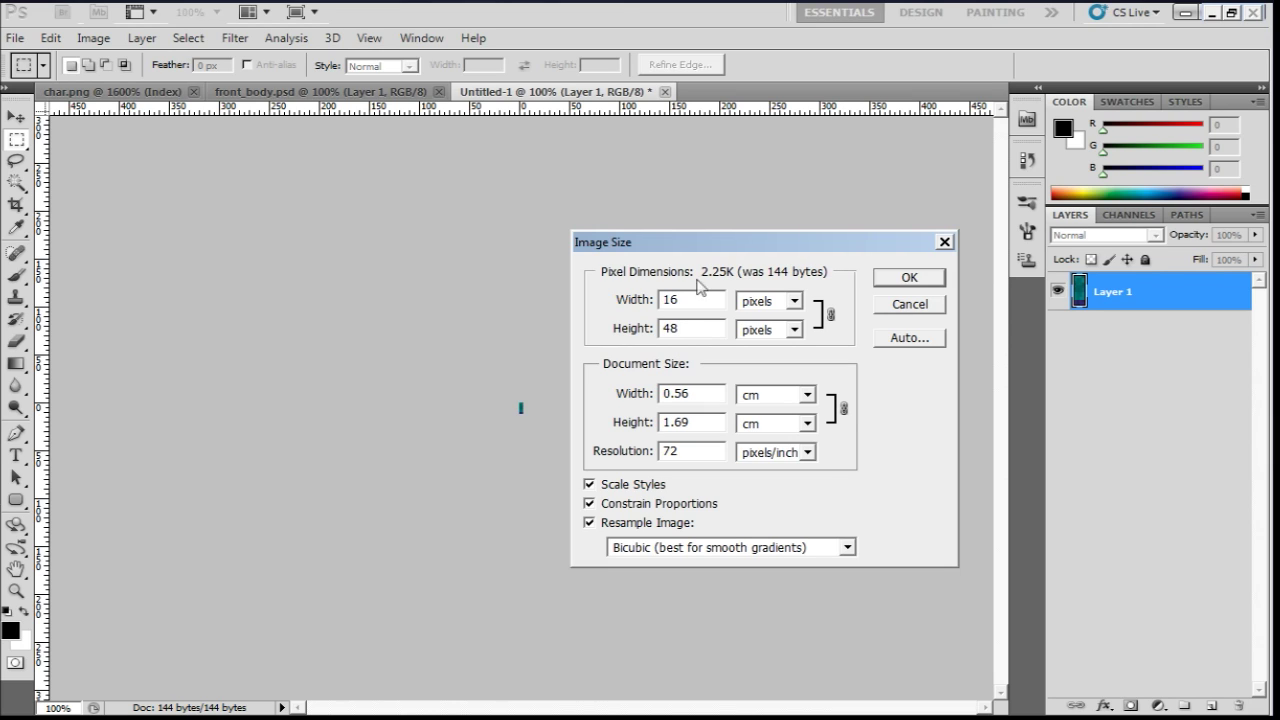
drag(719, 245, 714, 250)
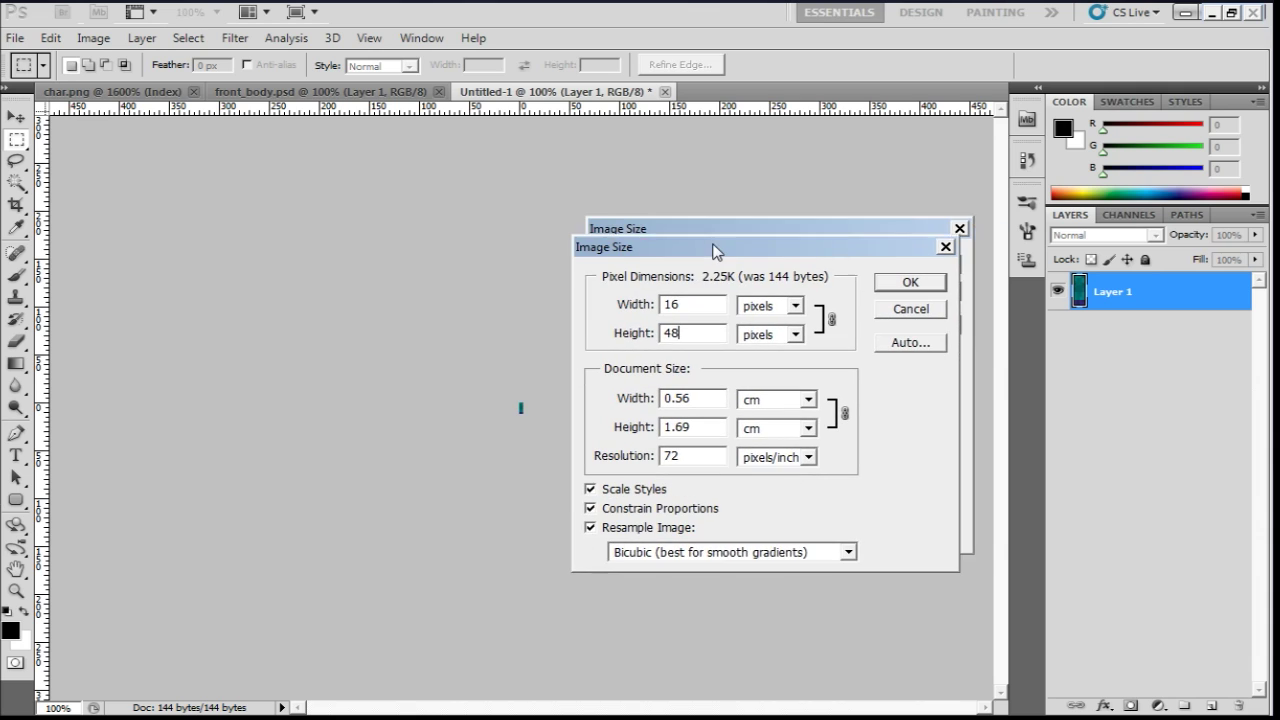
drag(701, 311, 642, 313)
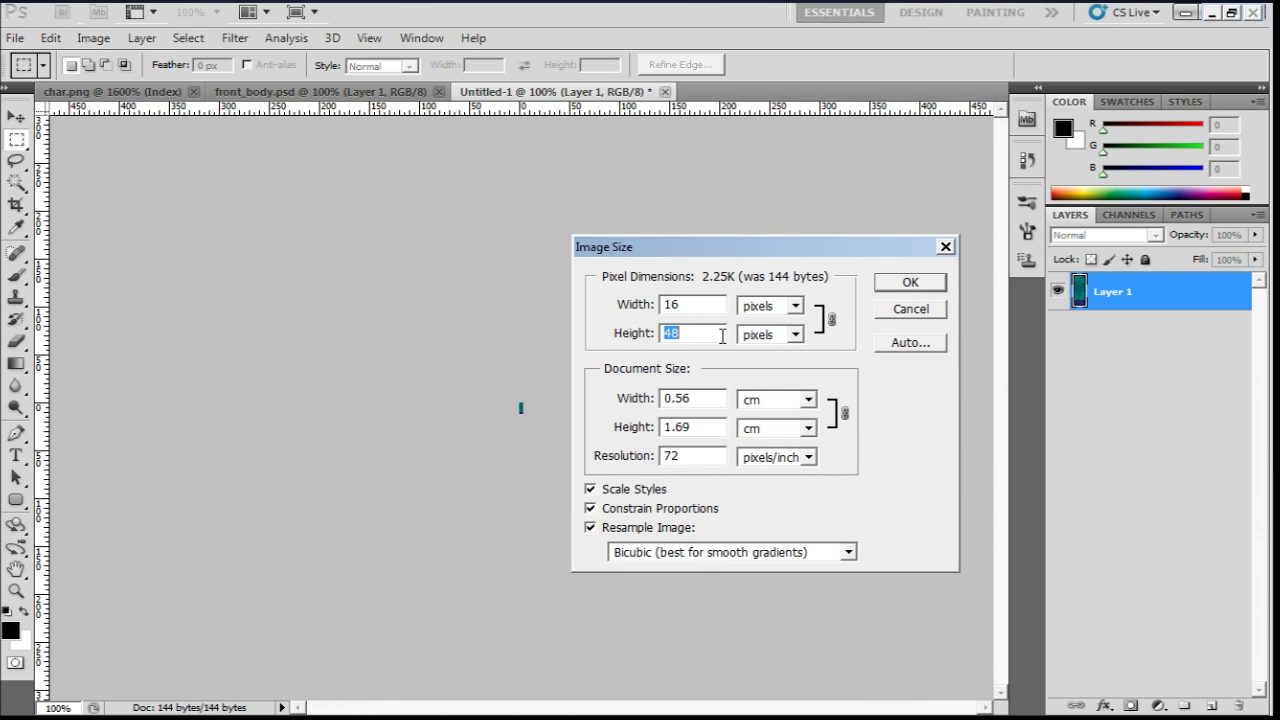
drag(710, 253, 708, 269)
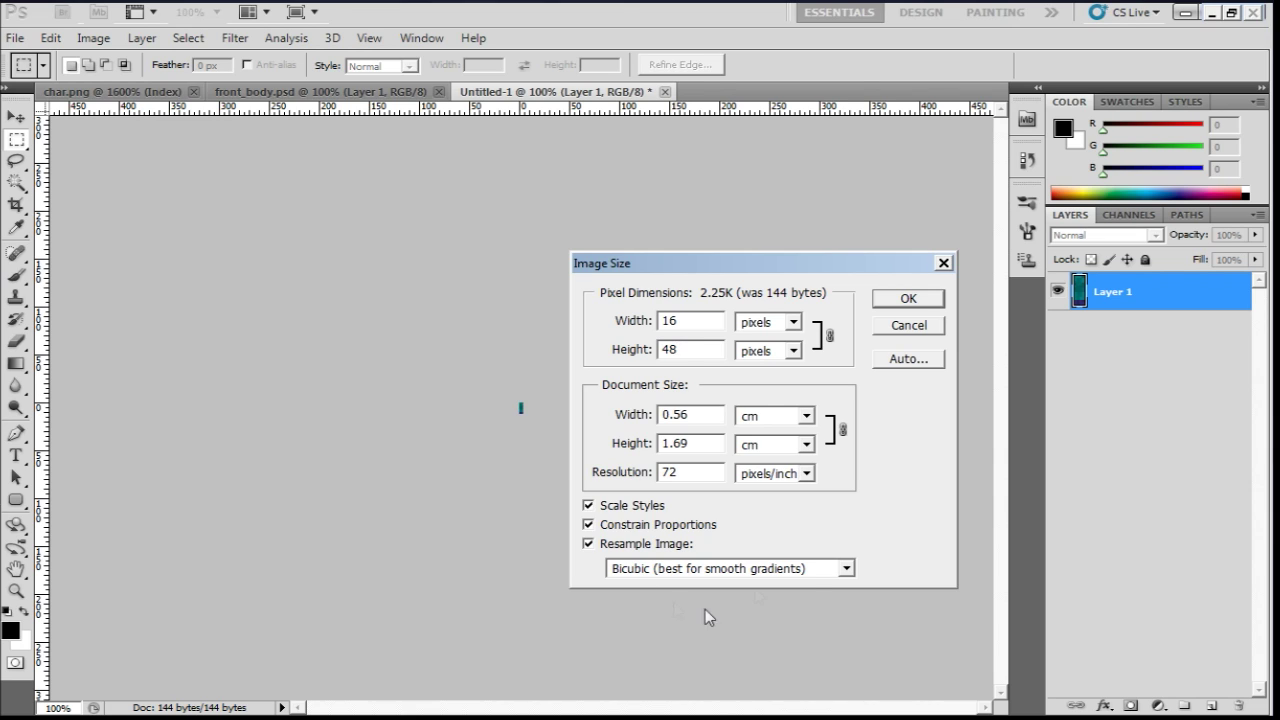
click(845, 569)
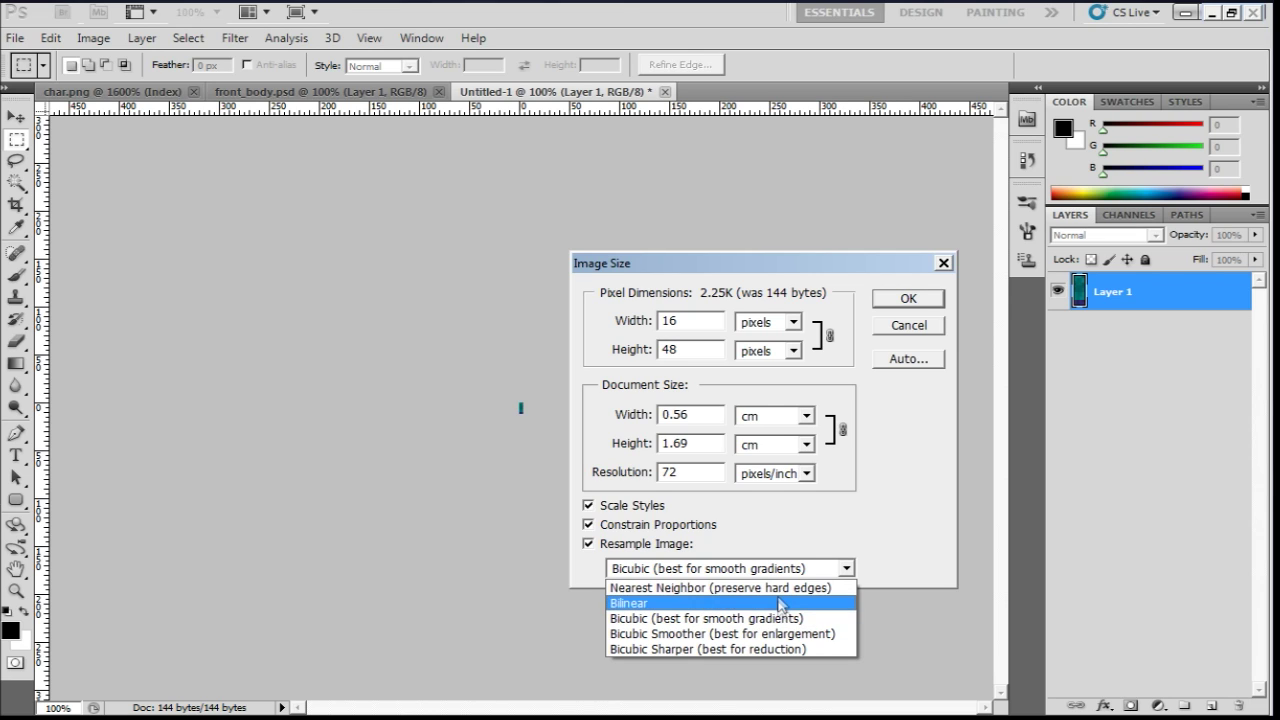
click(822, 589)
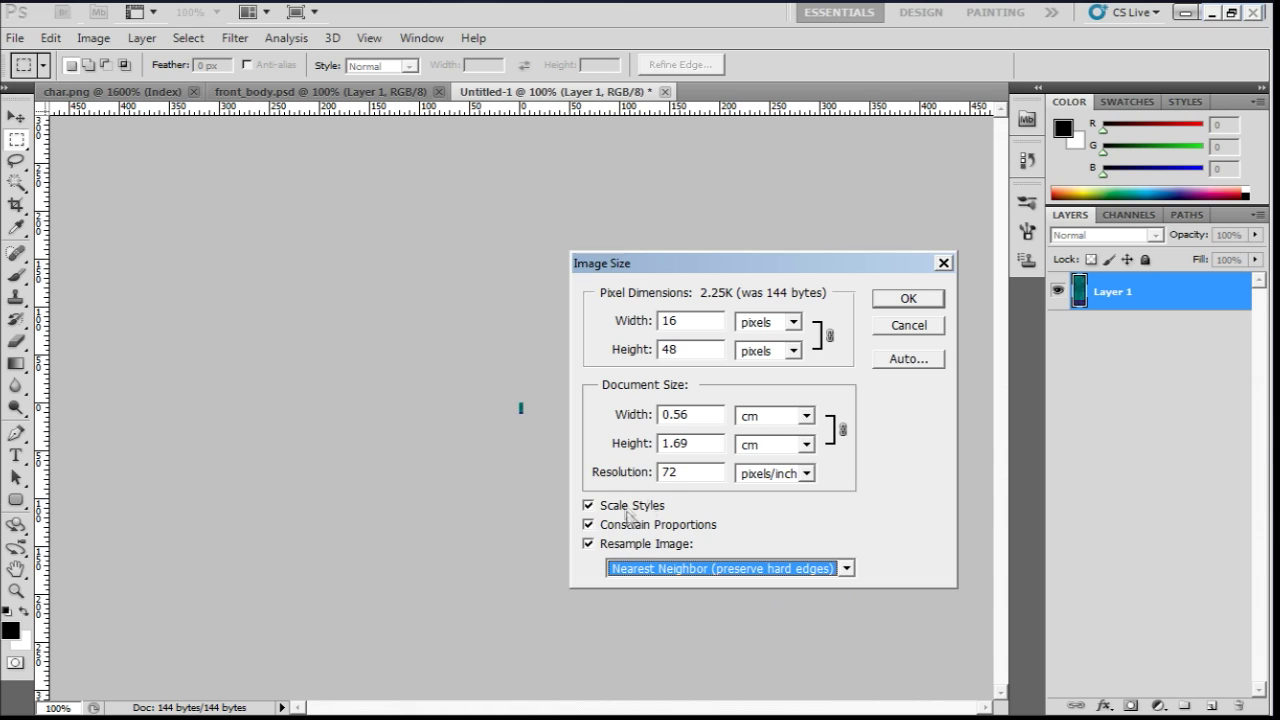
drag(700, 263, 693, 260)
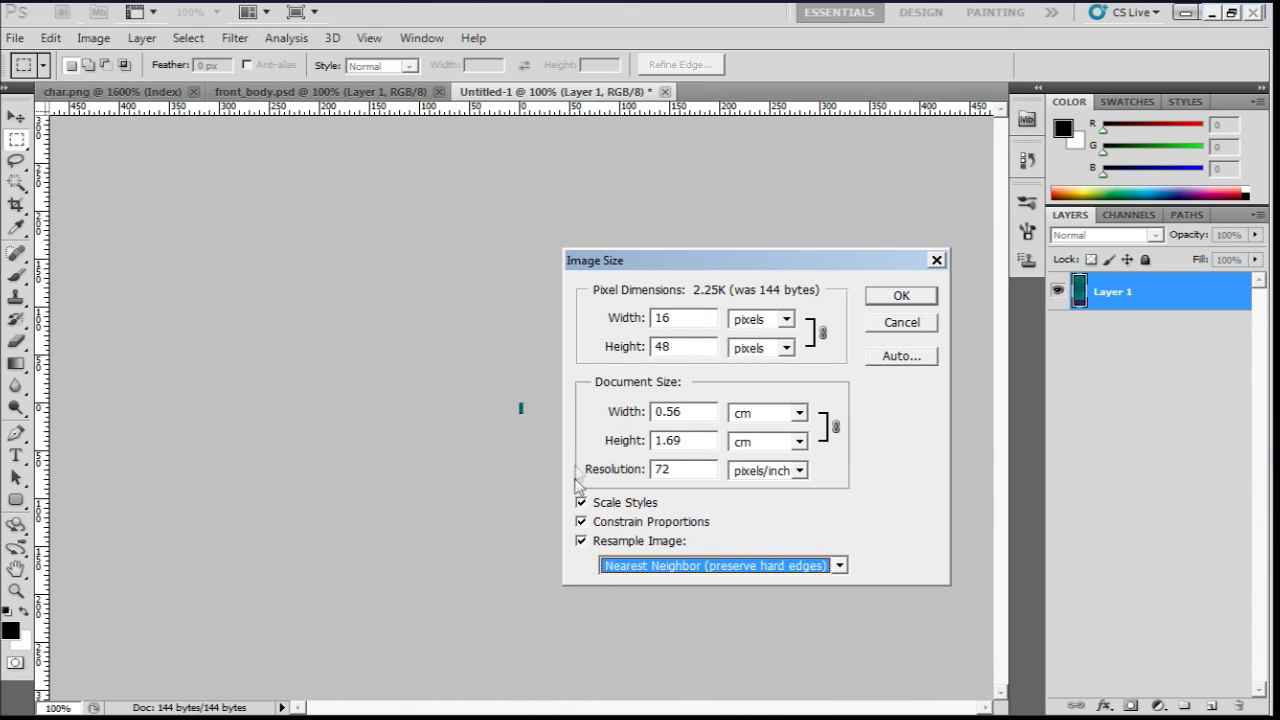
click(920, 296)
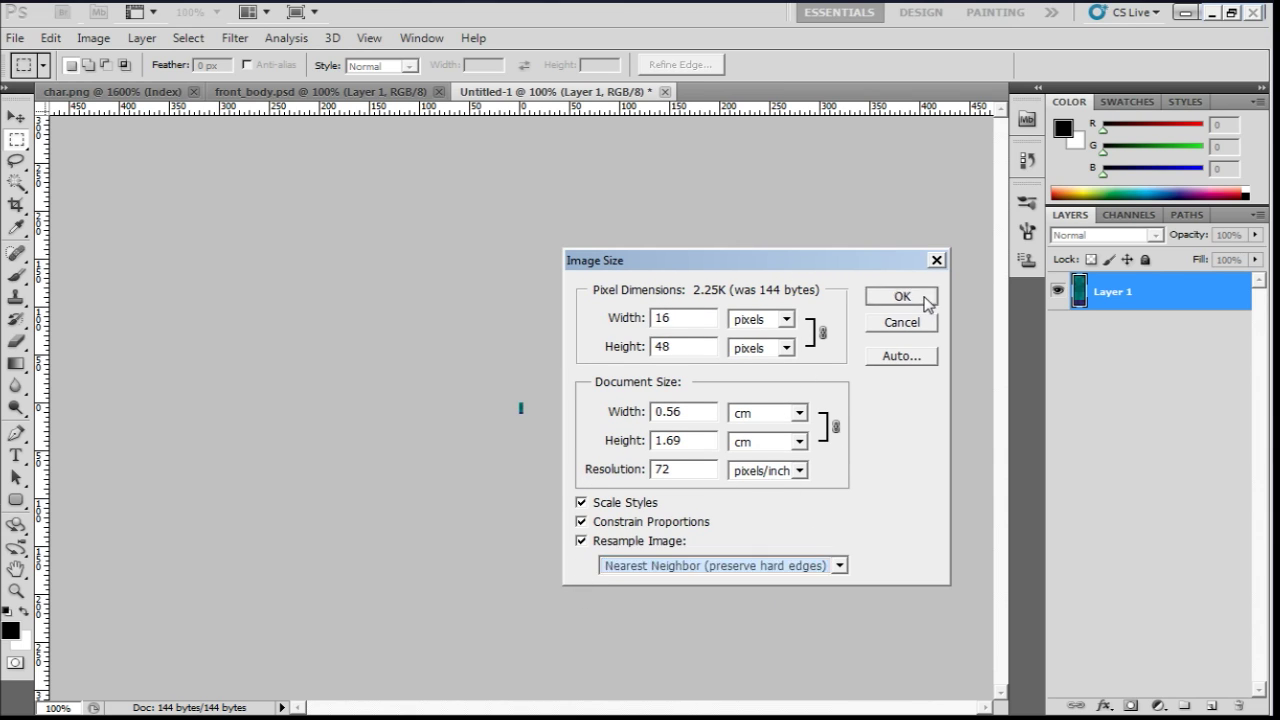
Save the strip as side_body_right.png in PNG format into the png folder
click(12, 40)
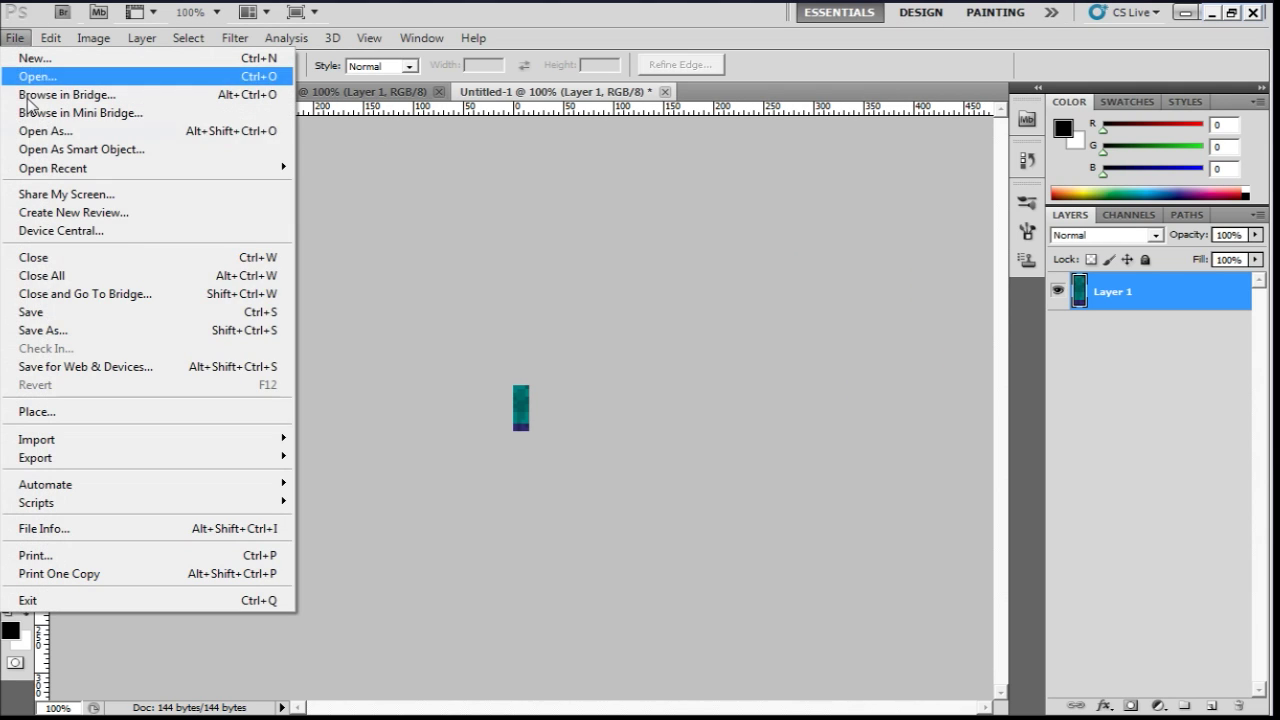
click(123, 334)
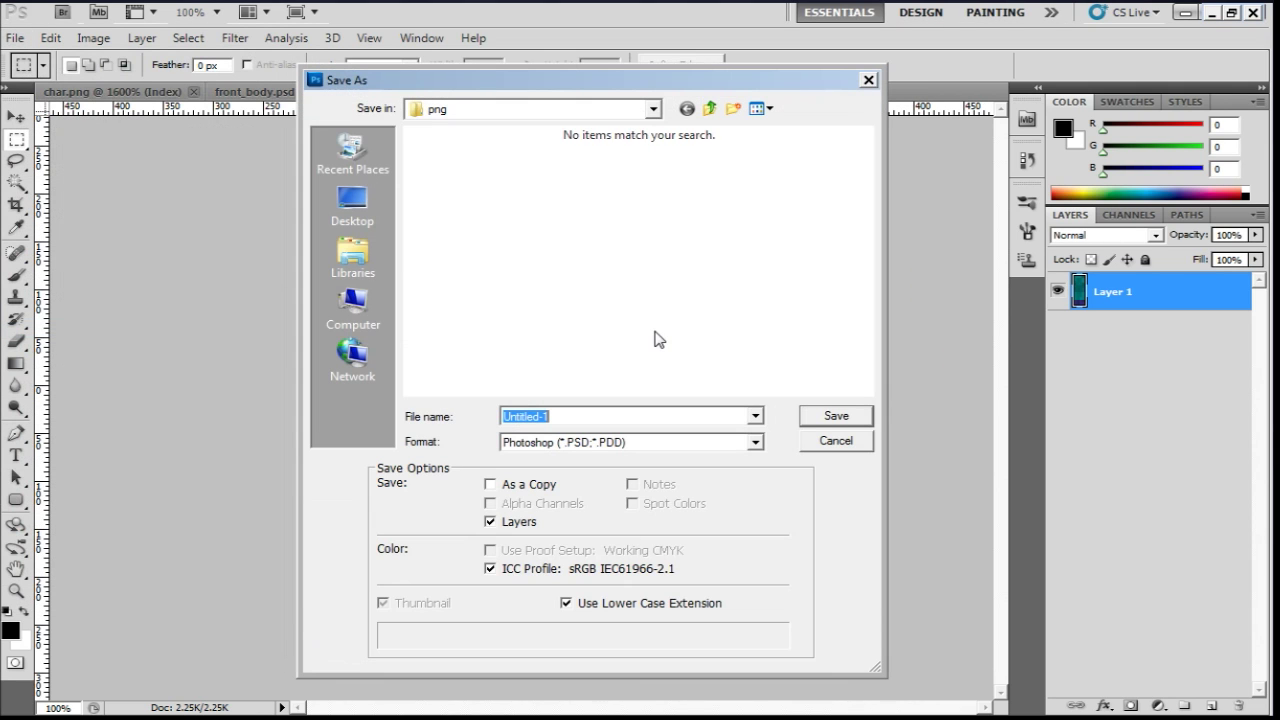
click(640, 437)
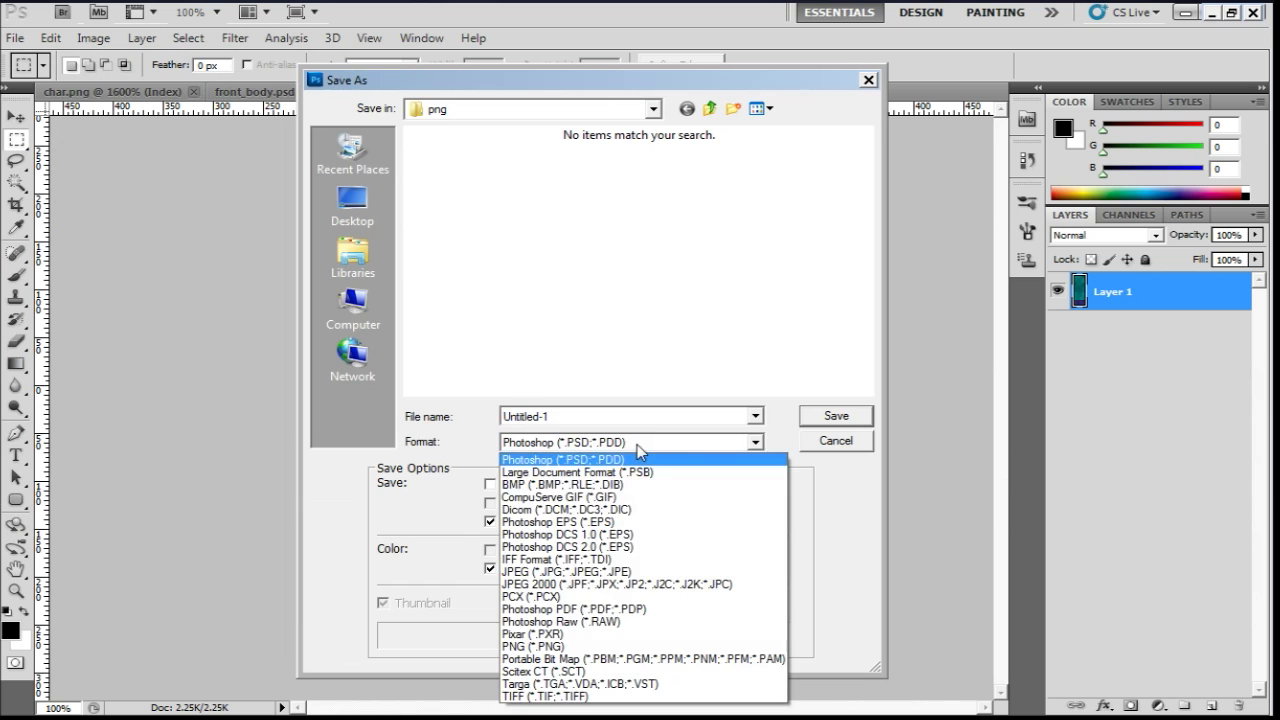
click(636, 648)
click(614, 415)
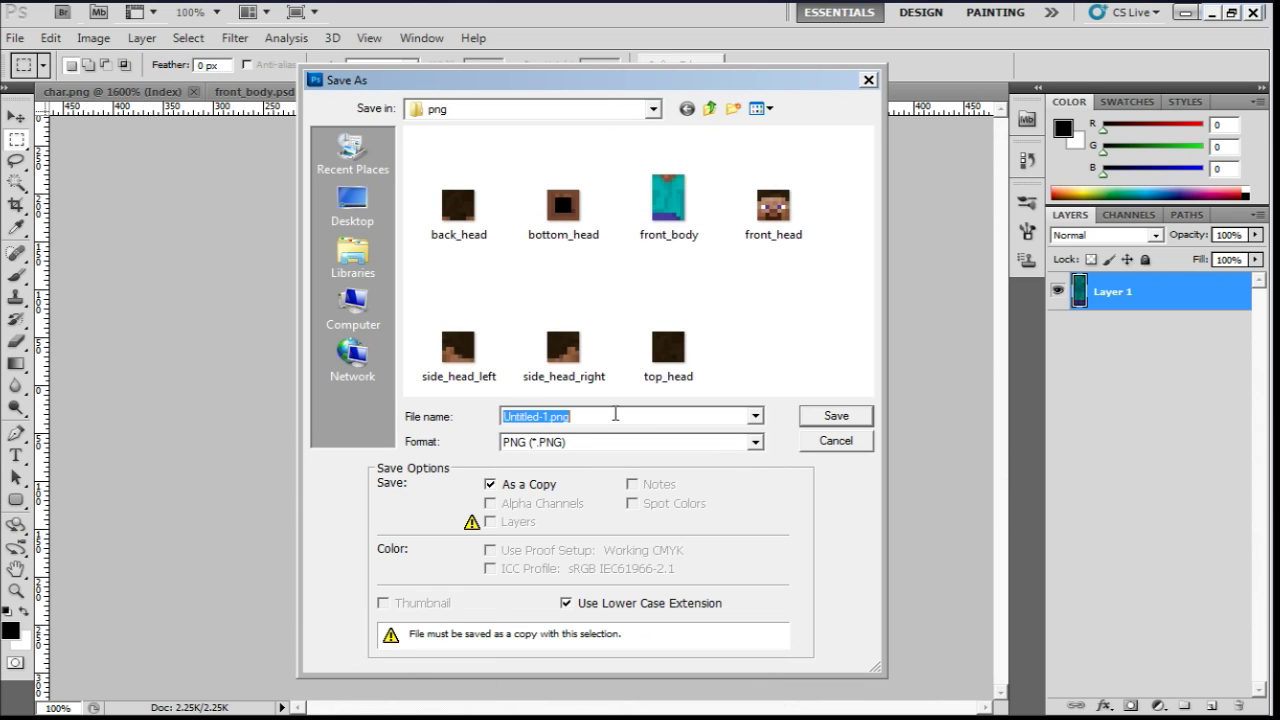
text(side_body_right)
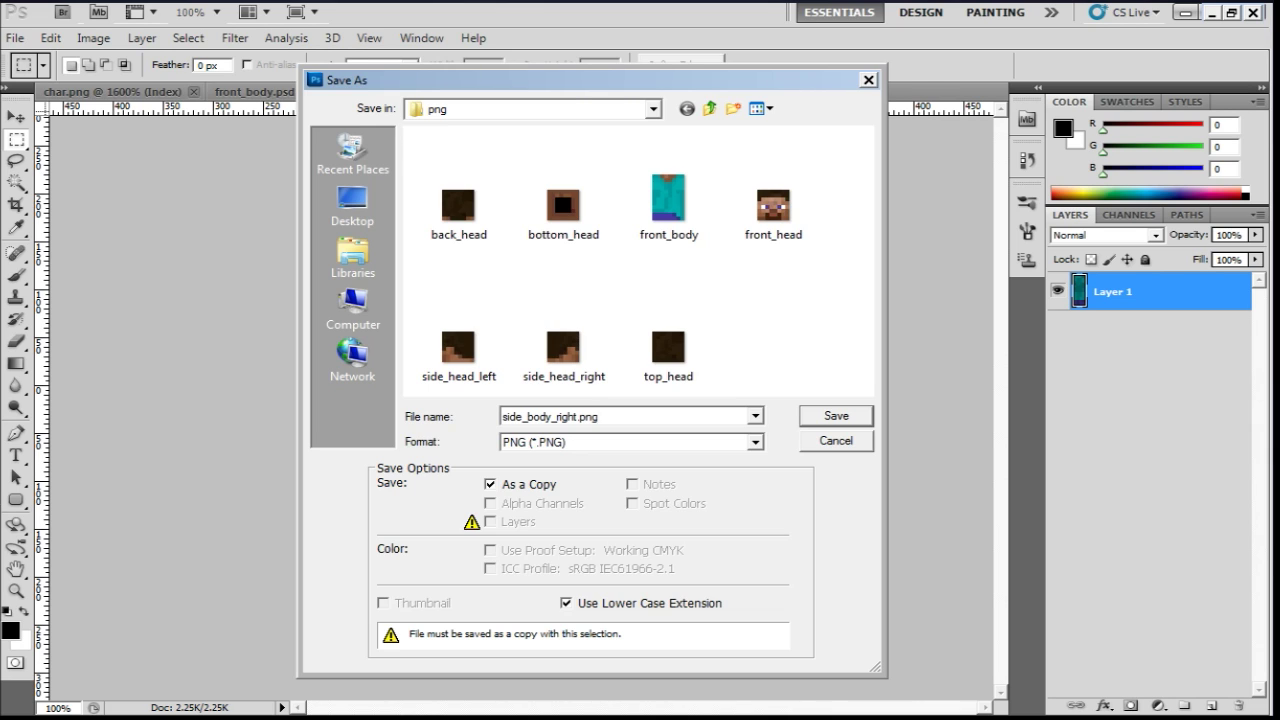
key(Return)
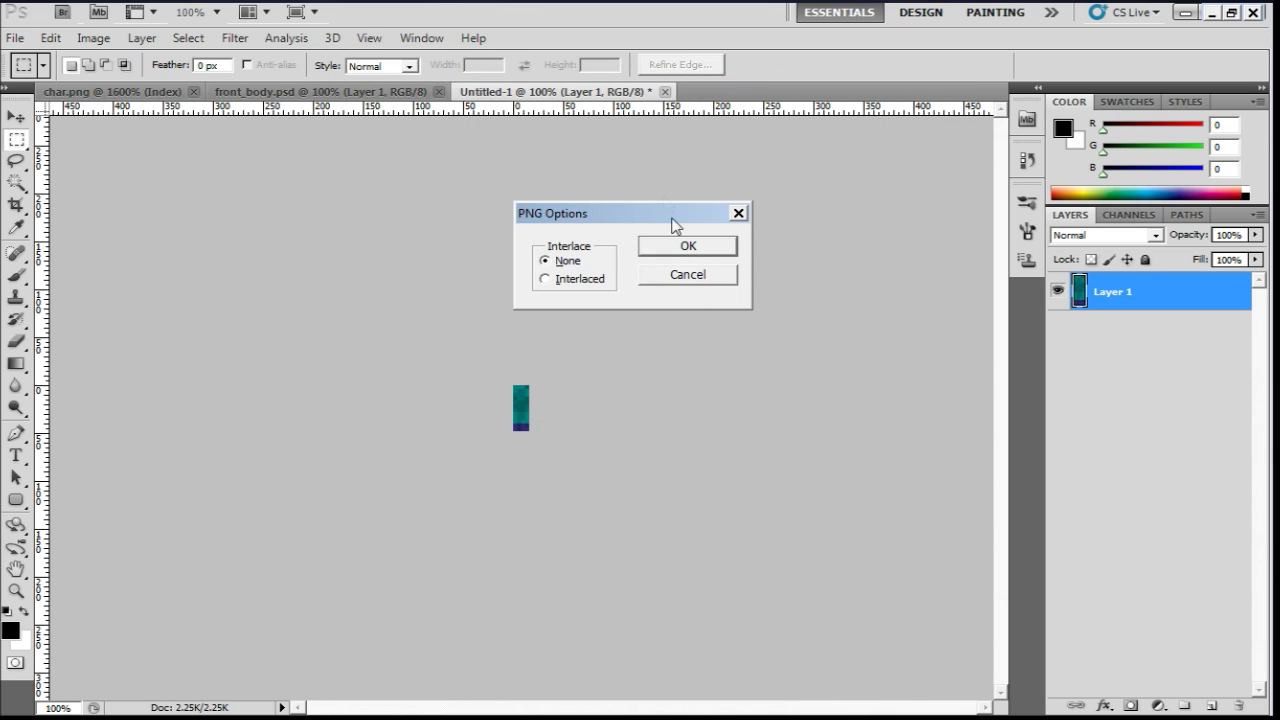
Accept the PNG options with Interlace None to finish writing side_body_right.png
click(686, 248)
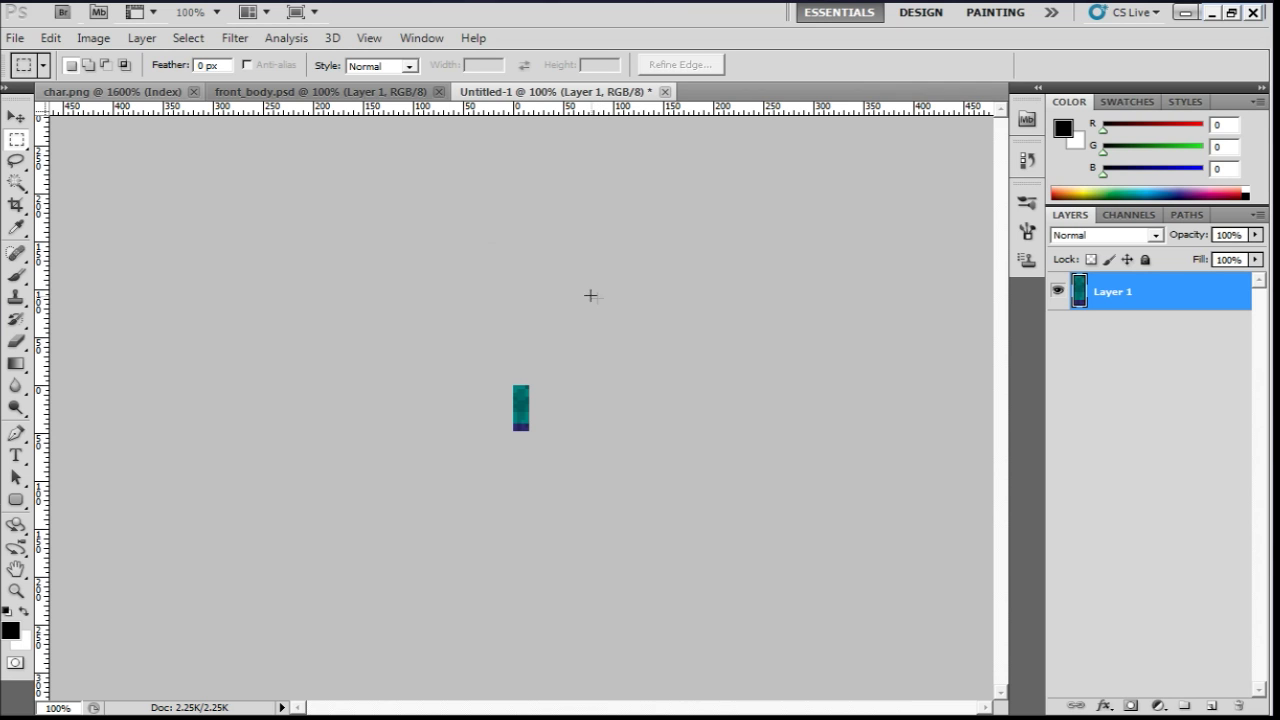
click(15, 38)
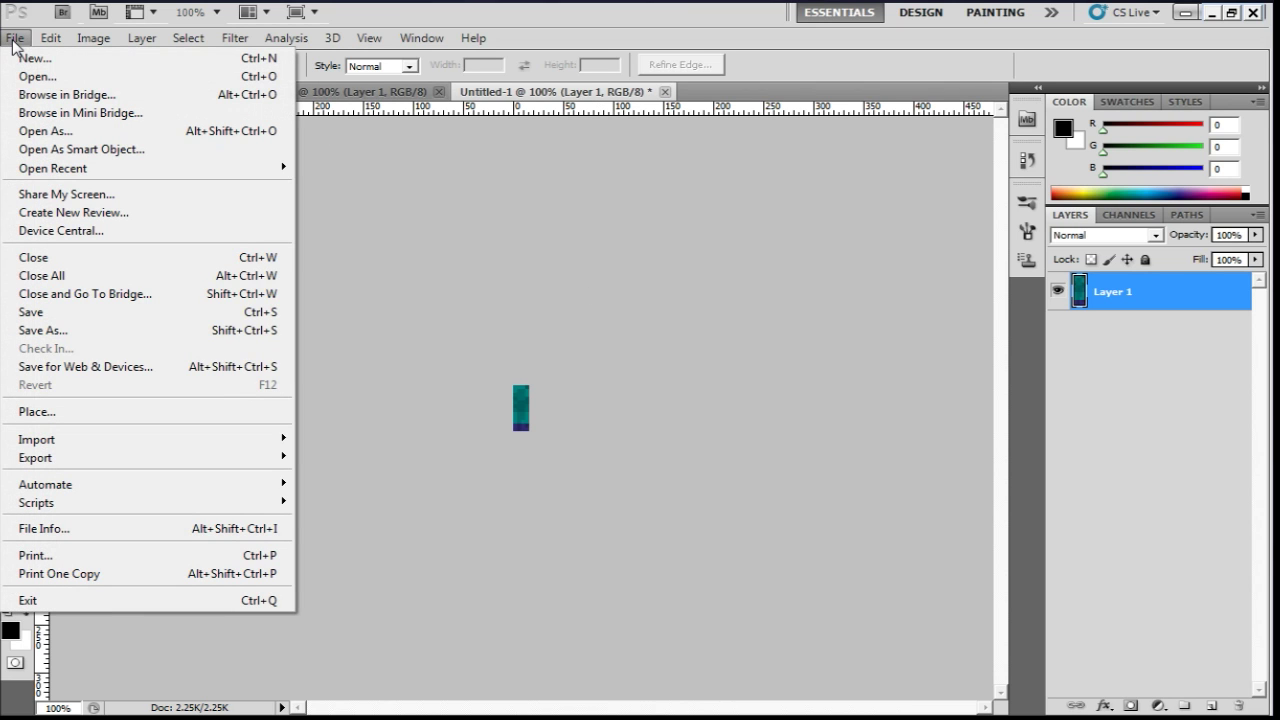
Save a copy as side_body_right.psd in the psd folder, one level up from png
click(95, 330)
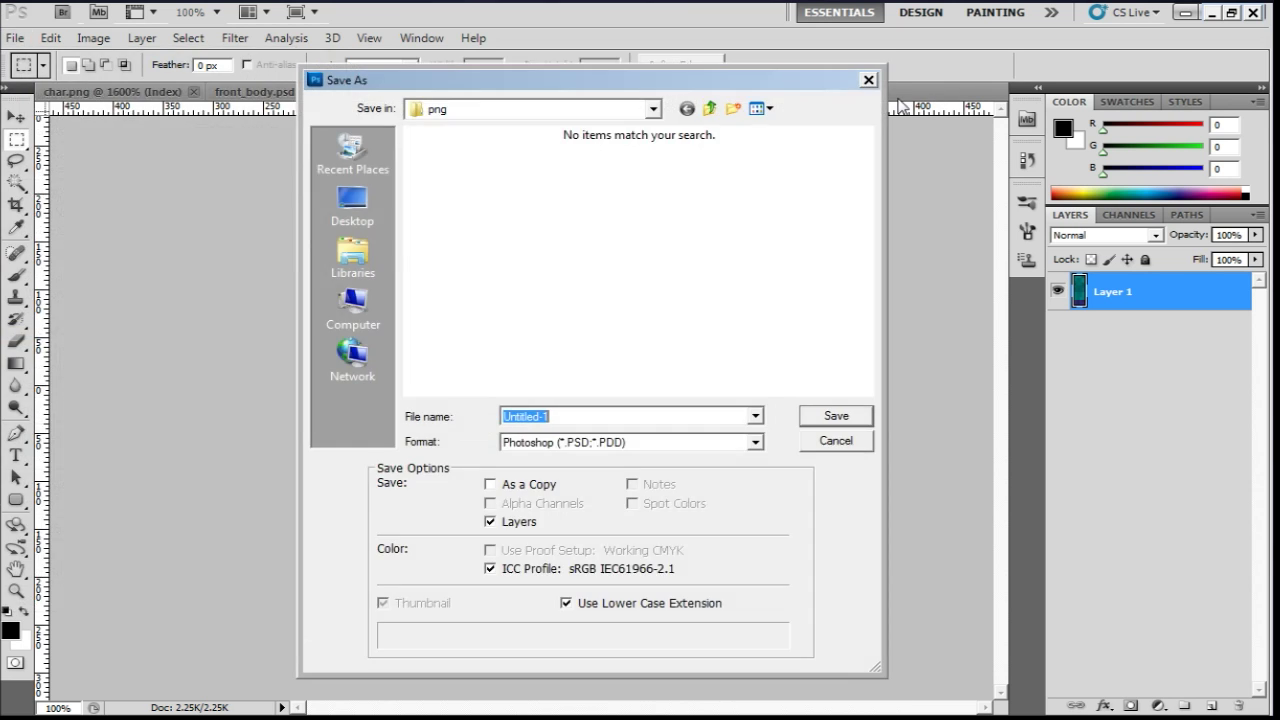
click(709, 108)
click(563, 190)
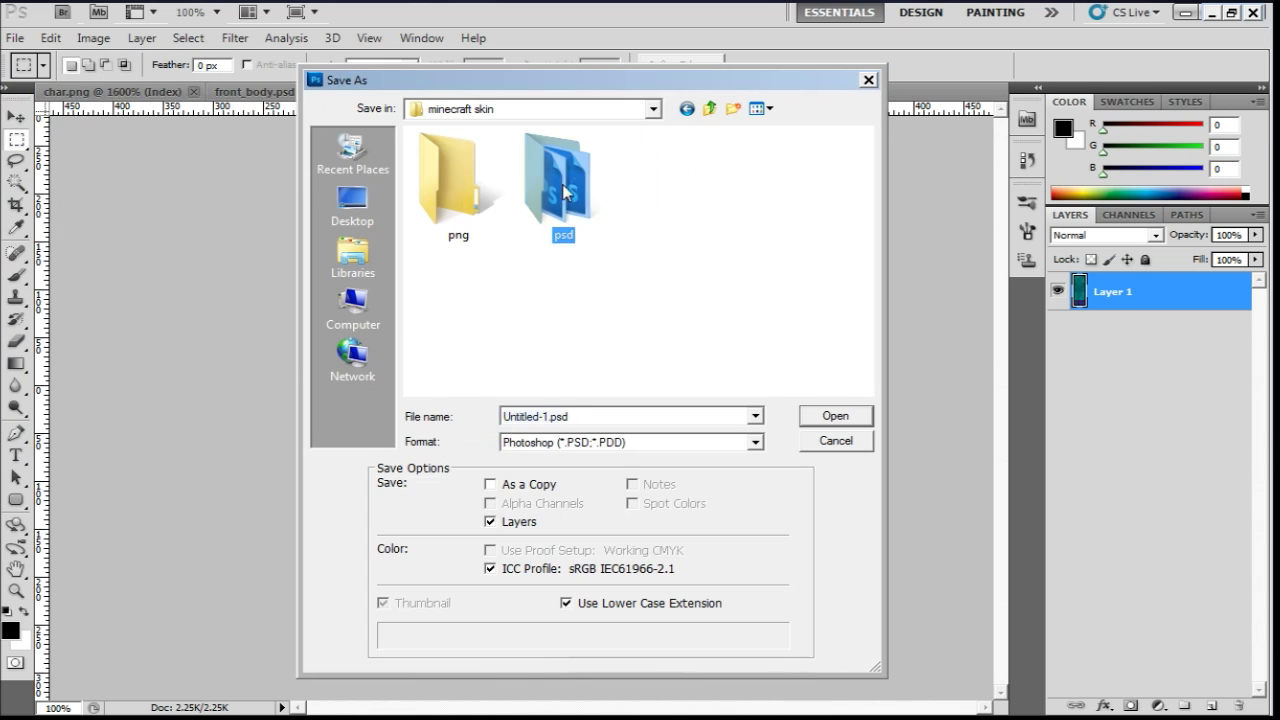
double_click(563, 190)
text(s)
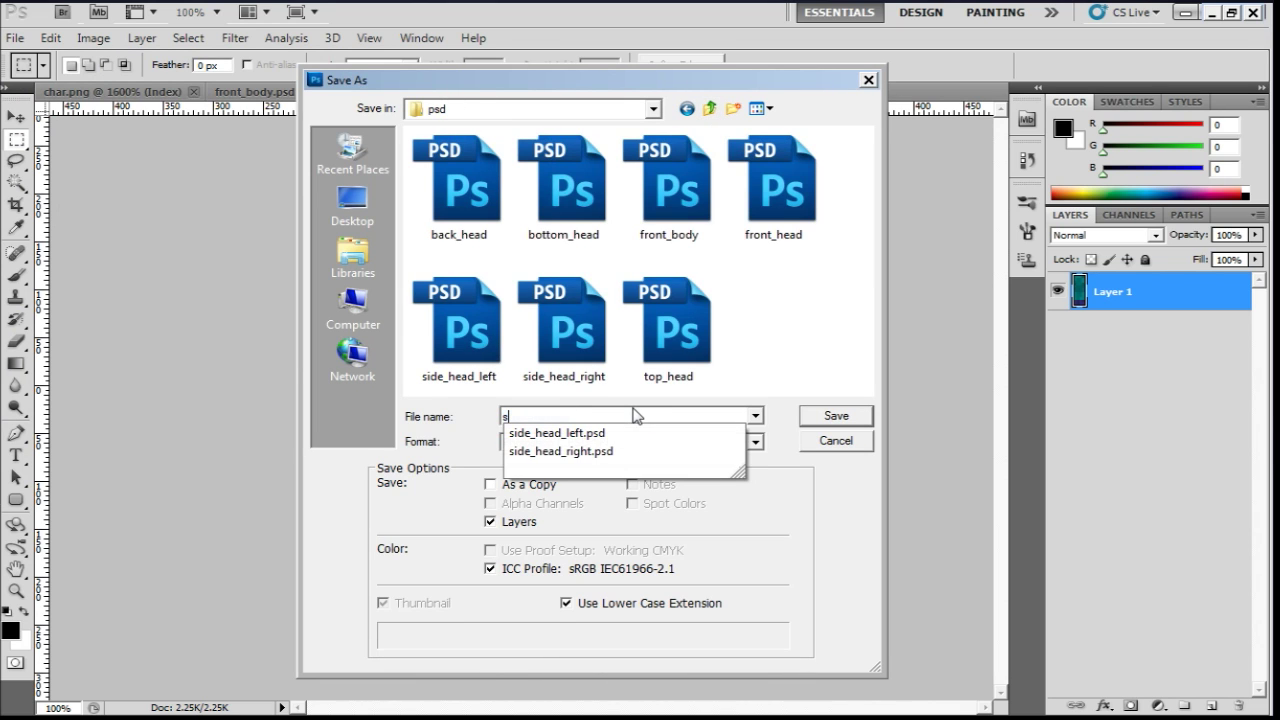
text(ide_bod)
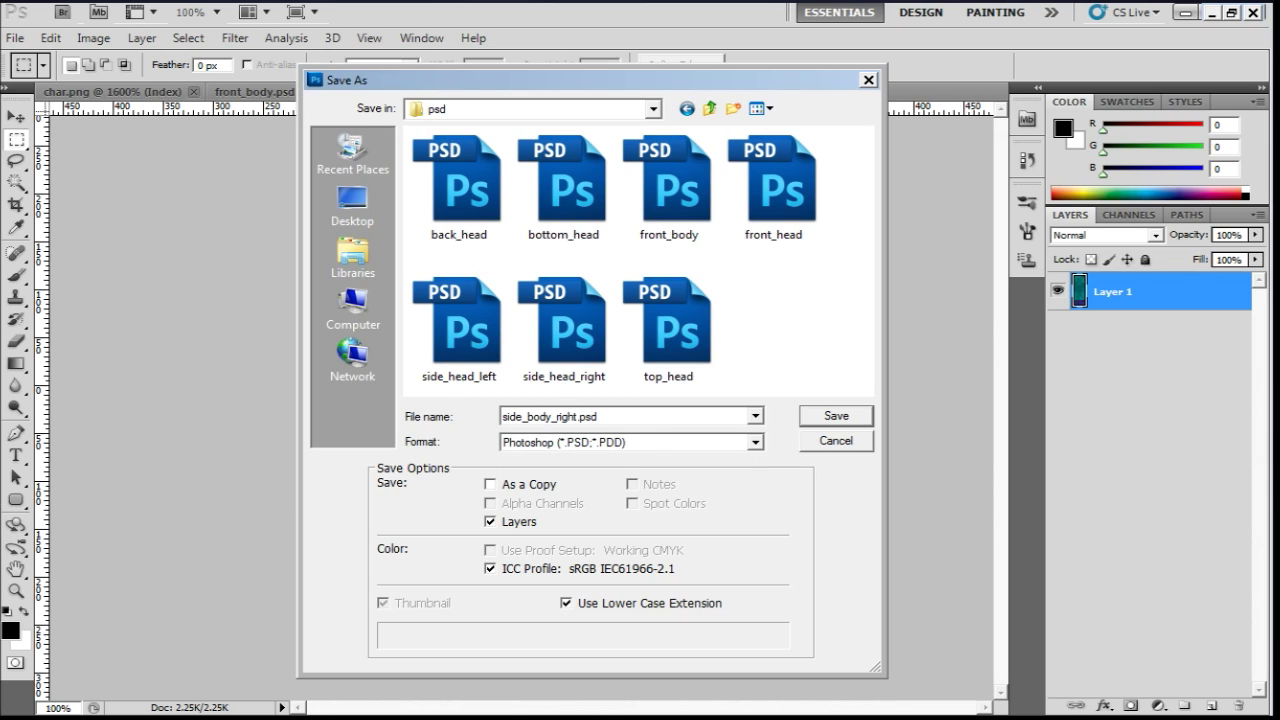
text(y_right.psd)
key(Return)
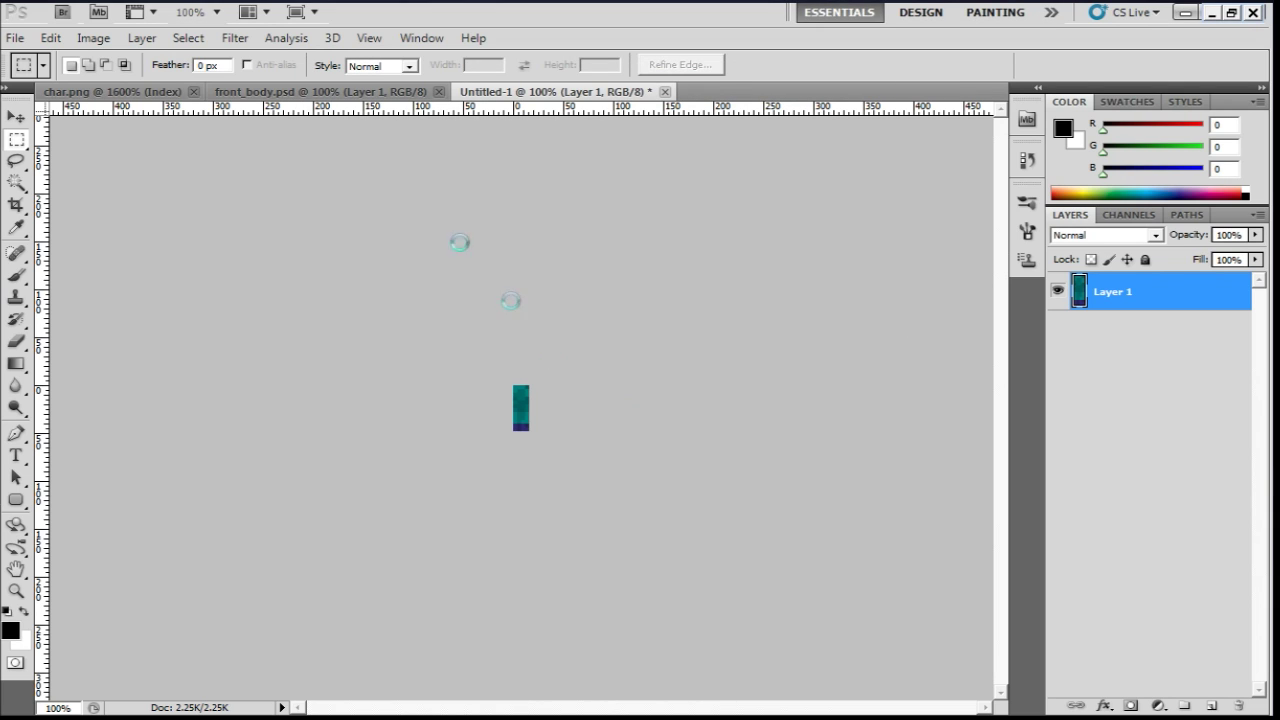
Reselect the 8x4 top body area on the char.png skin sheet
click(98, 94)
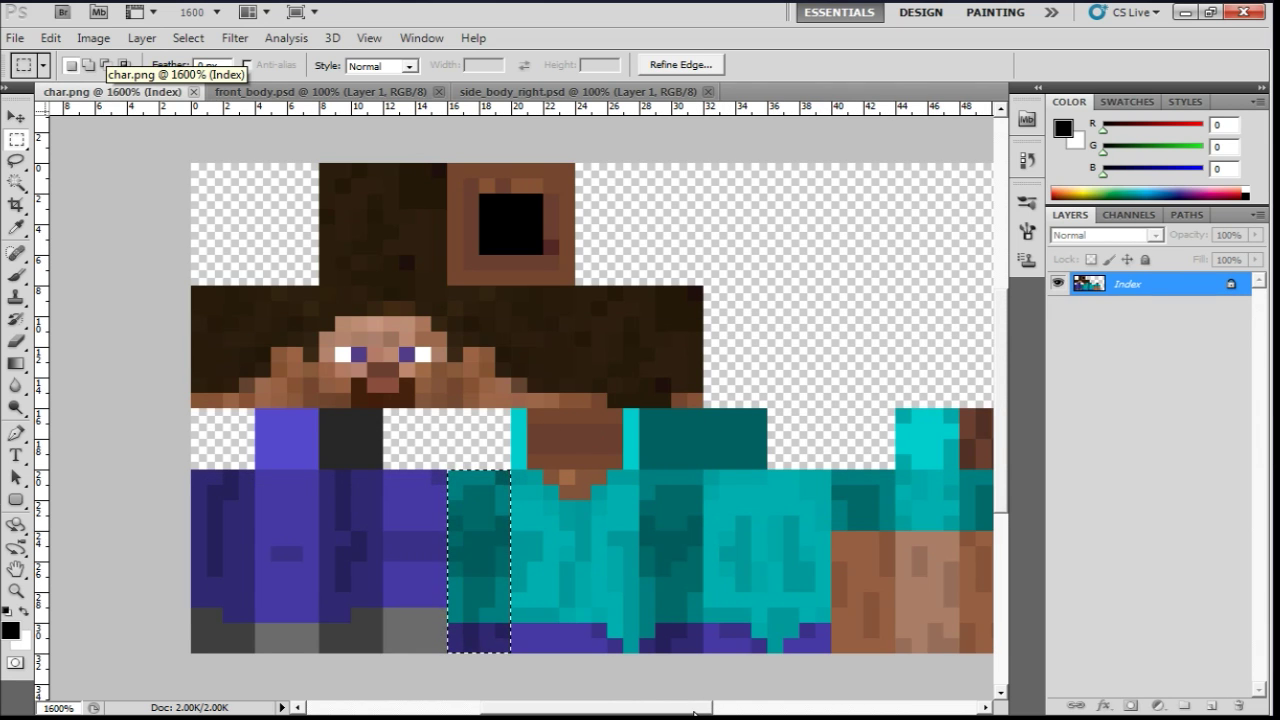
drag(710, 711, 739, 712)
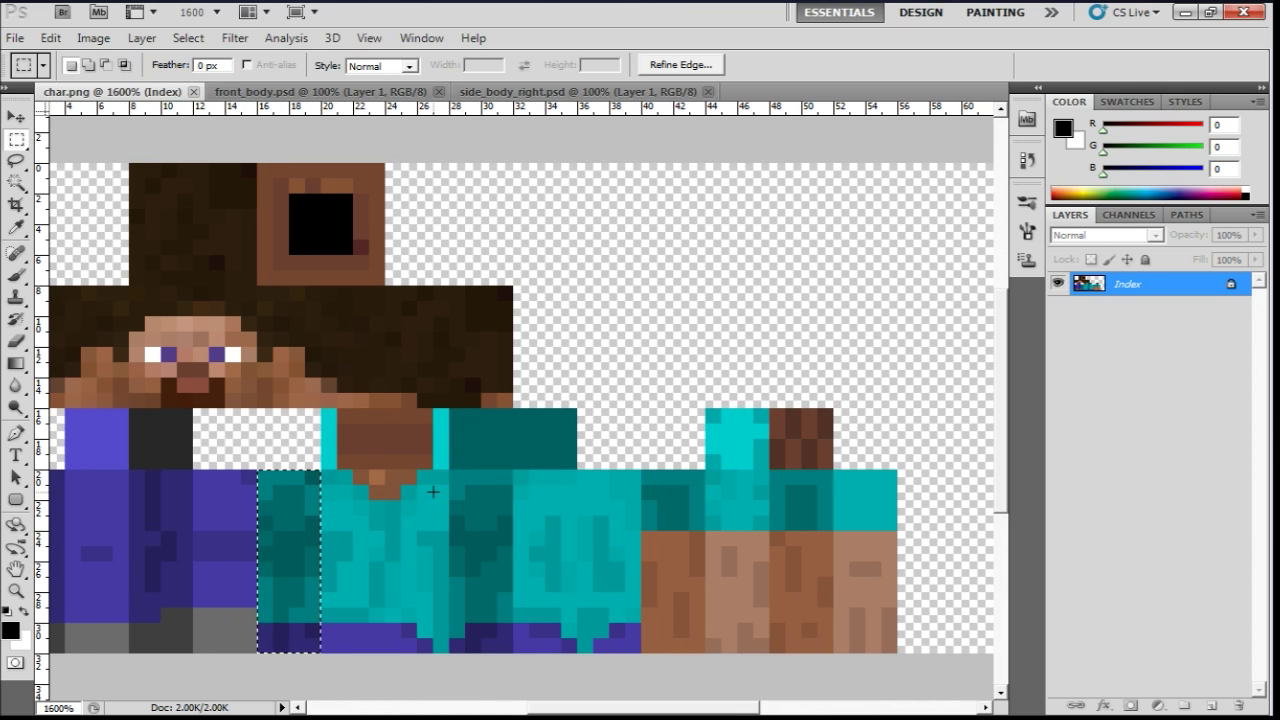
drag(324, 411, 450, 469)
click(451, 463)
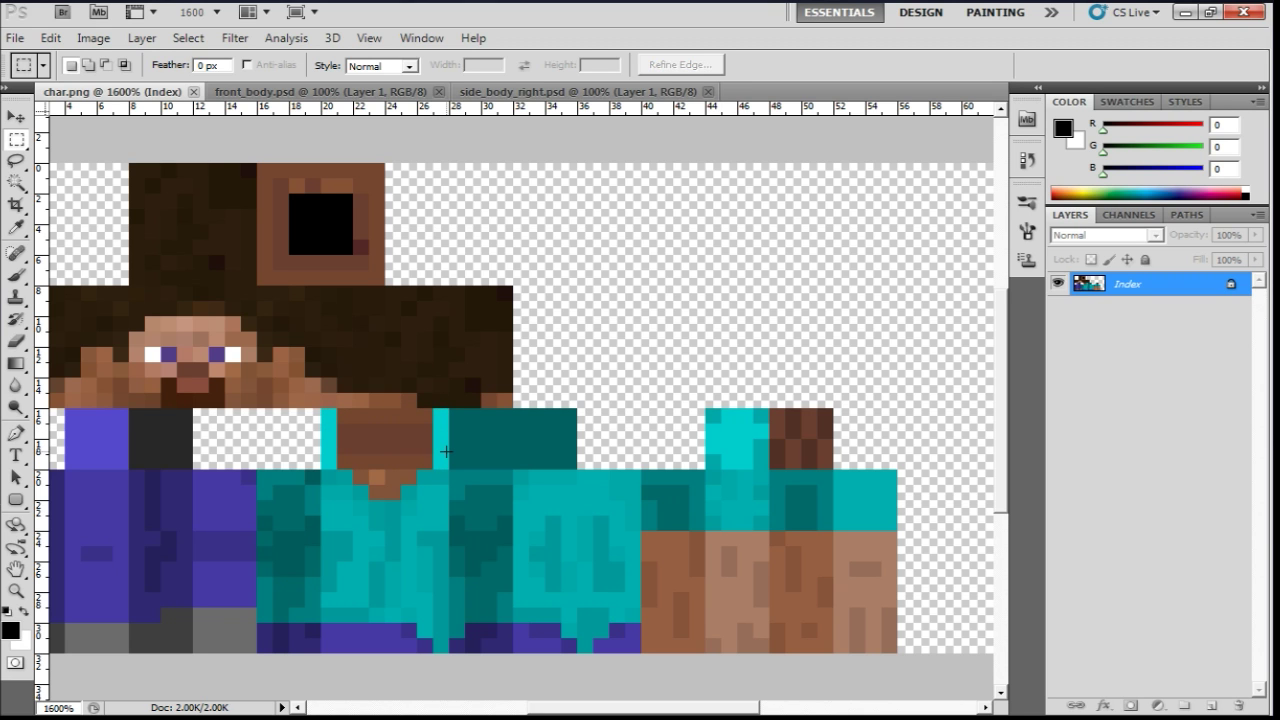
key(ctrl+z)
Copy the top body piece into a new image and enlarge it to 32 pixels wide
key(ctrl+c)
key(ctrl+n)
key(Return)
key(ctrl+v)
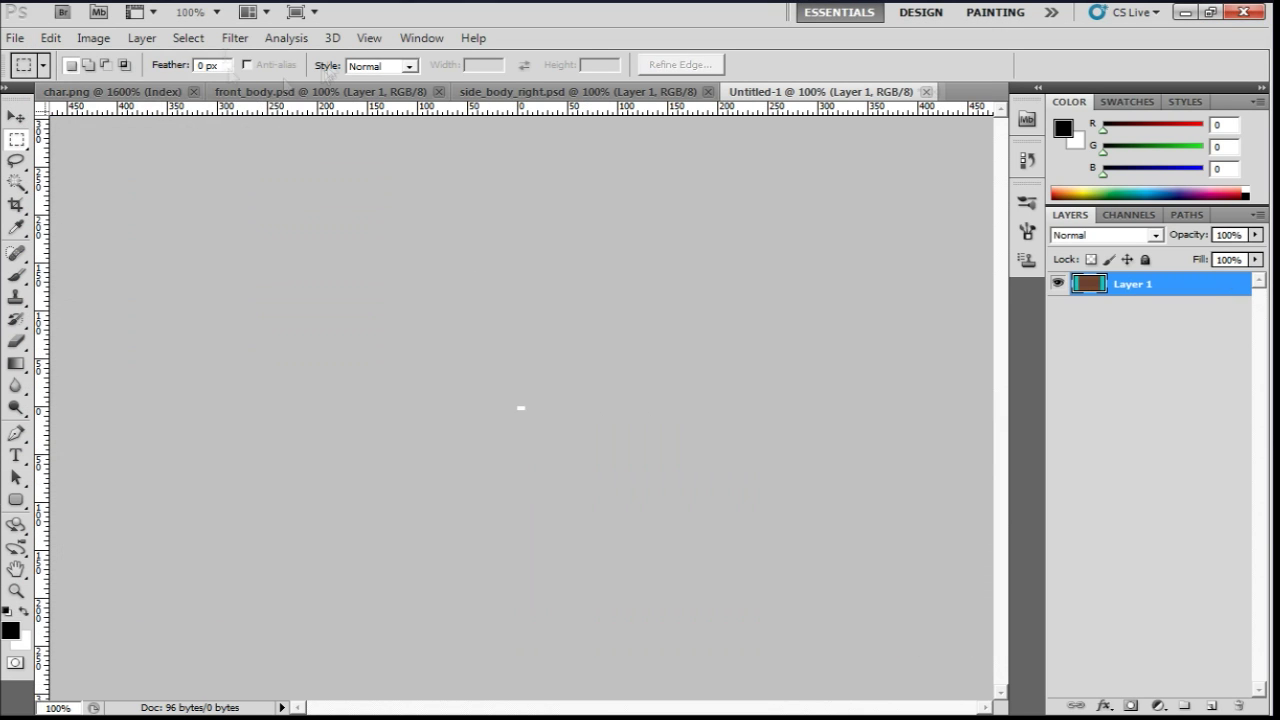
key(ctrl+alt+i)
text(32)
click(897, 294)
Save the piece as top_body, plus a top_body PNG copy in the png folder
key(ctrl+shift+s)
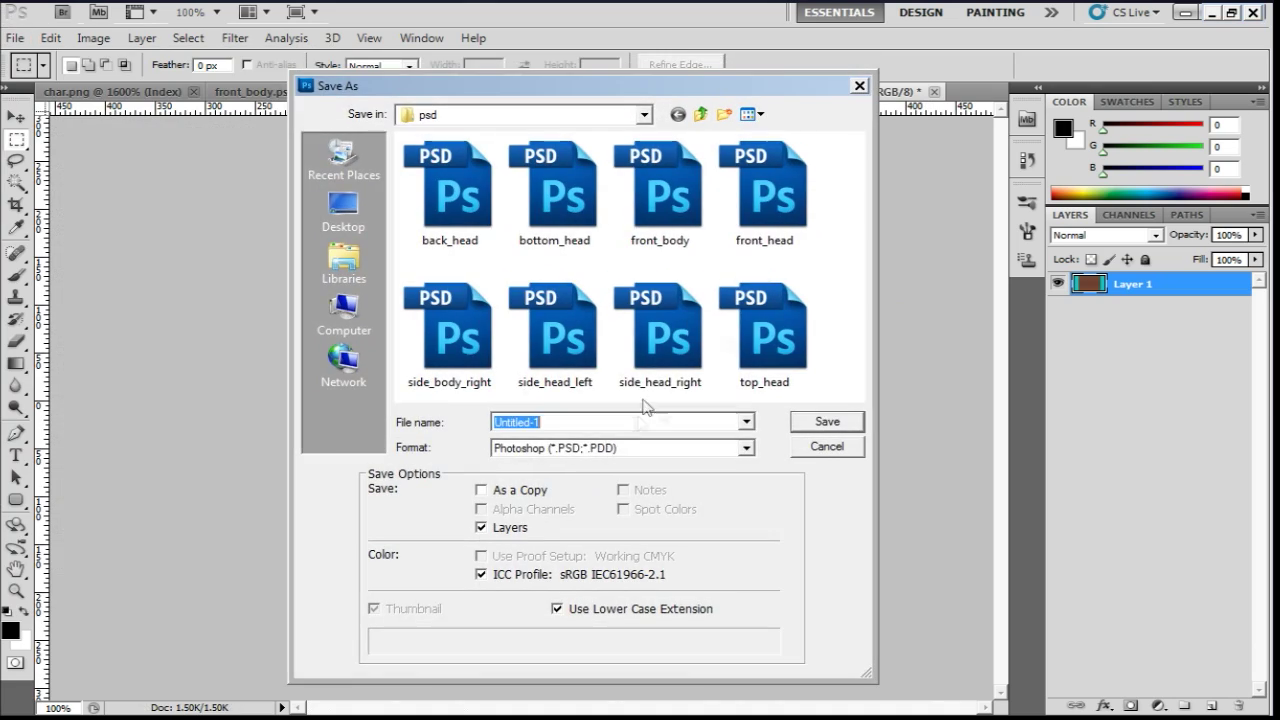
text(top_body)
key(Return)
click(15, 37)
click(57, 323)
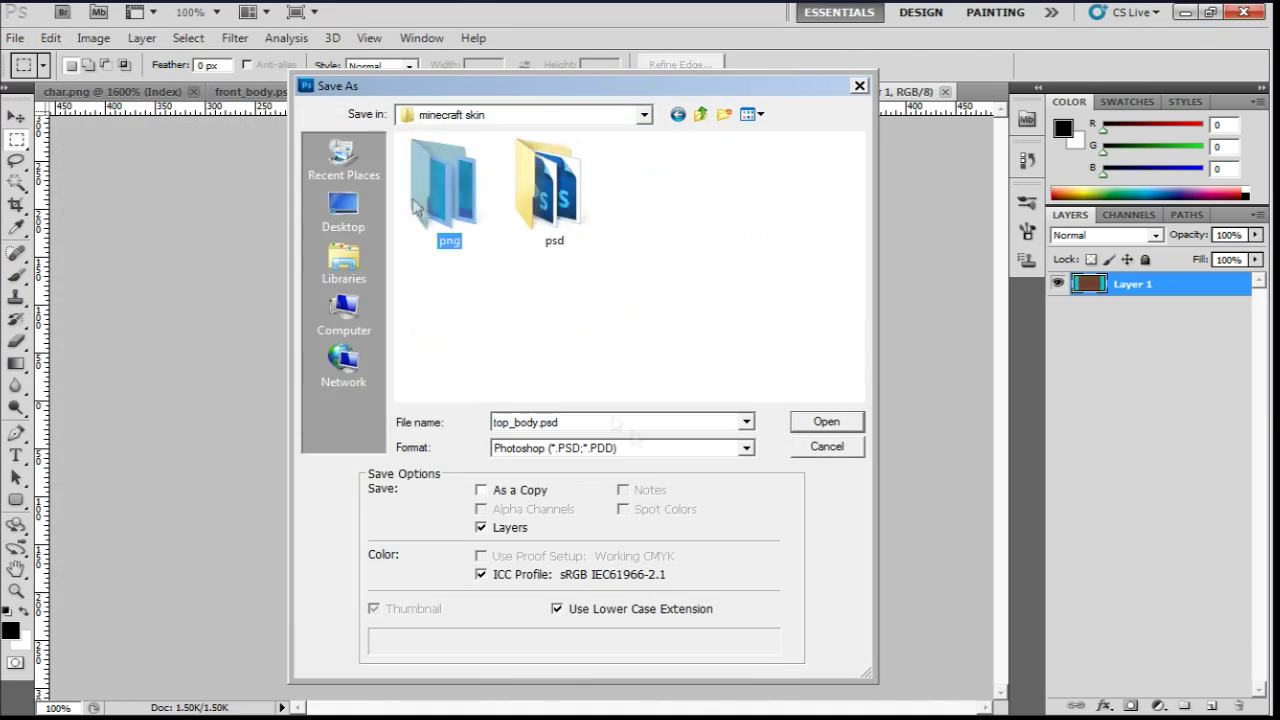
click(745, 447)
click(600, 560)
click(827, 421)
click(688, 246)
Copy the bottom body area into a new image and resize it to the new width
key(ctrl+Tab)
key(ctrl+c)
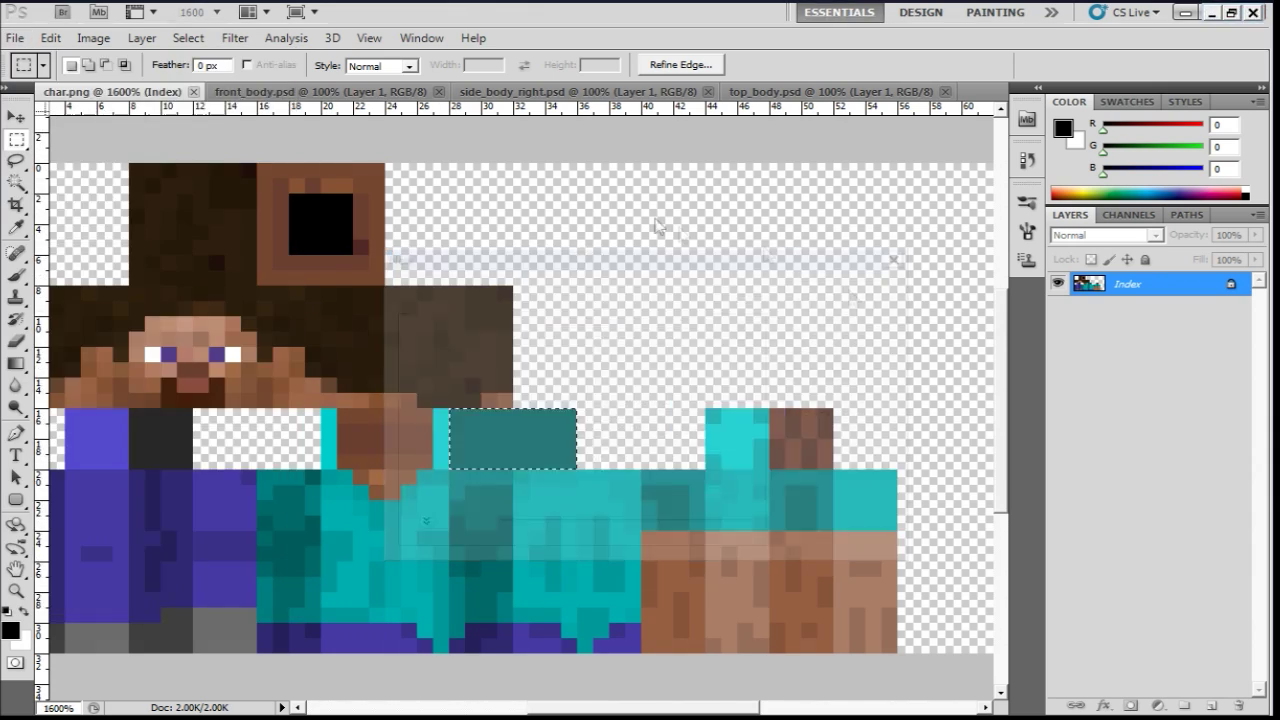
key(ctrl+n)
key(Return)
key(ctrl+v)
click(93, 37)
click(123, 175)
click(900, 292)
Save the bottom piece as a PNG named bottom_body in the png folder
click(15, 37)
click(57, 323)
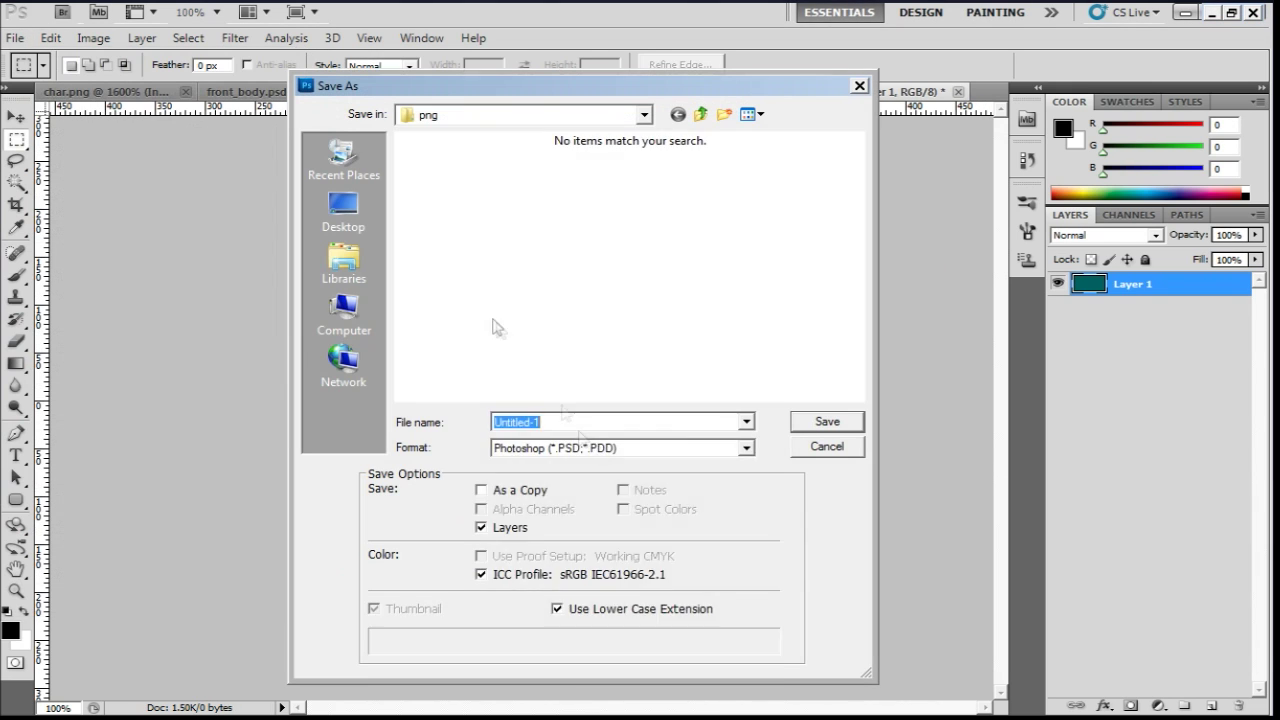
text(botton)
click(745, 447)
click(600, 560)
text(_body.p)
key(Return)
Save a second copy as bottom_body.psd in the psd folder
click(15, 37)
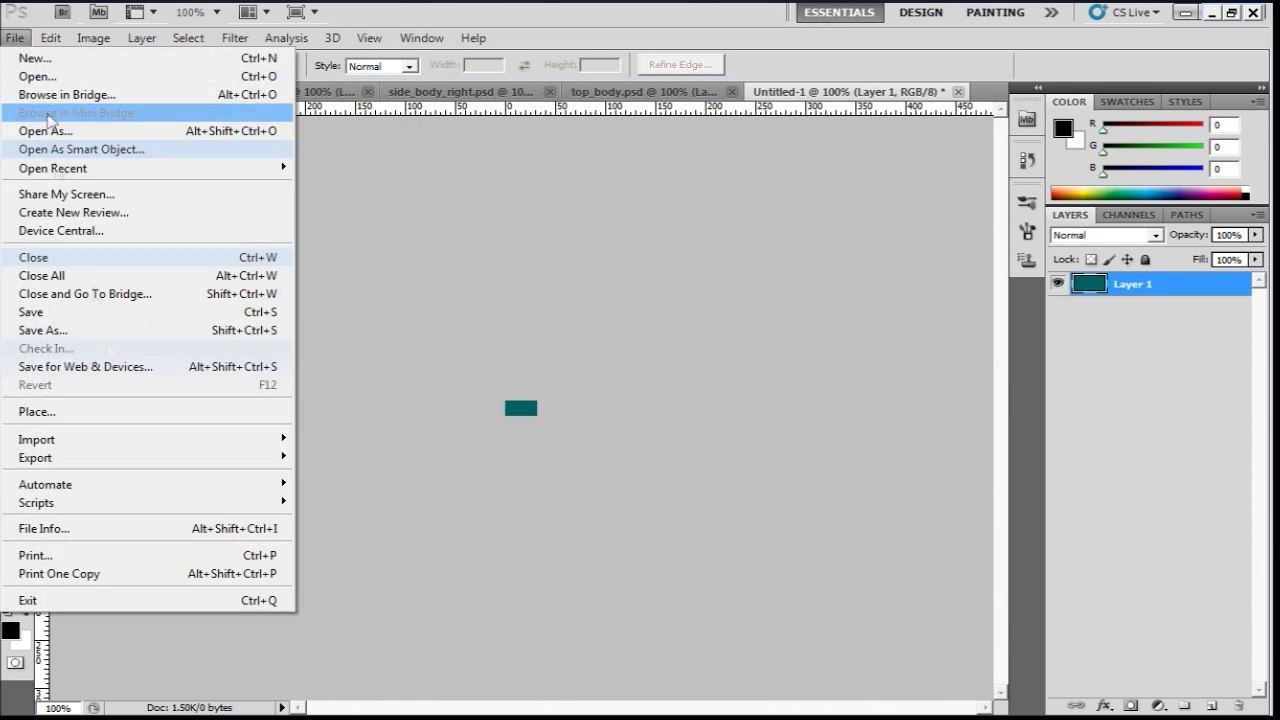
click(57, 323)
click(745, 447)
key(Escape)
click(644, 114)
click(414, 363)
text(bottom_body.psd)
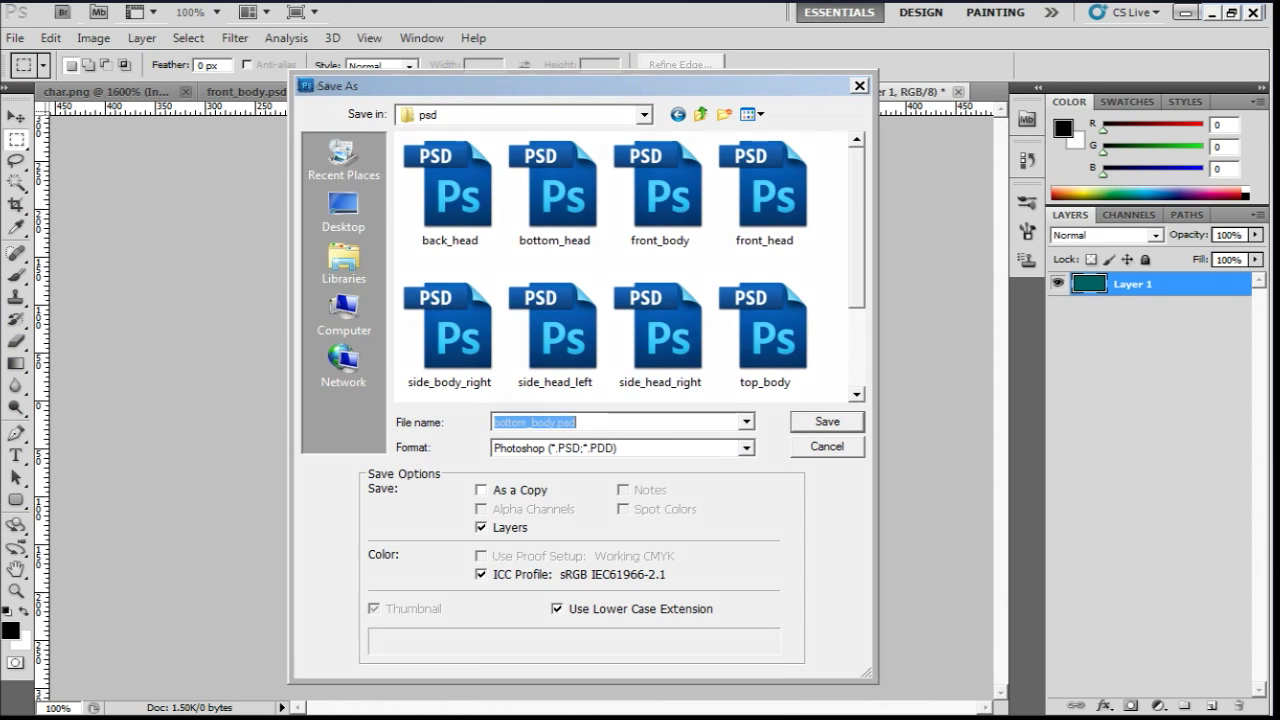
key(Return)
Copy the left side body area into a new image resized to 48 pixels high
key(ctrl+Tab)
click(15, 37)
click(40, 60)
key(Return)
key(ctrl+v)
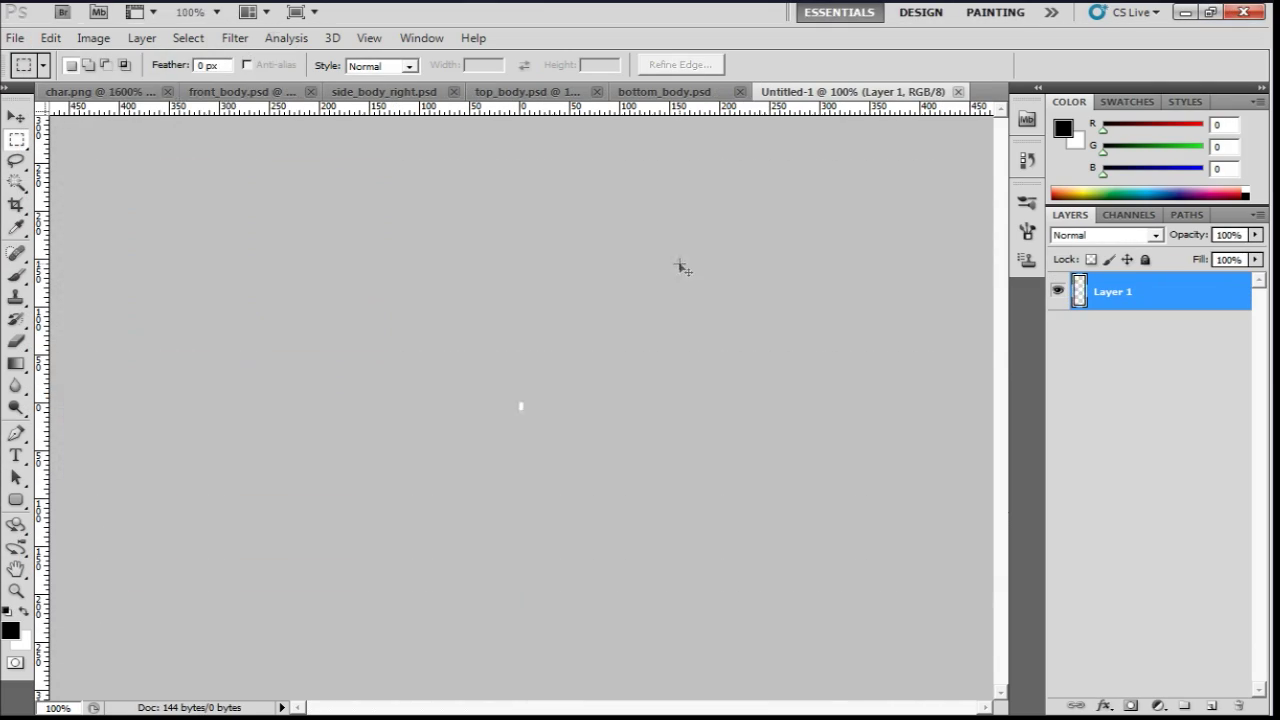
key(ctrl+alt+i)
text(48)
key(Return)
Save the left side piece as side_body_left.psd and as a PNG copy
click(15, 37)
click(57, 323)
text(side_body_left.psd)
key(Return)
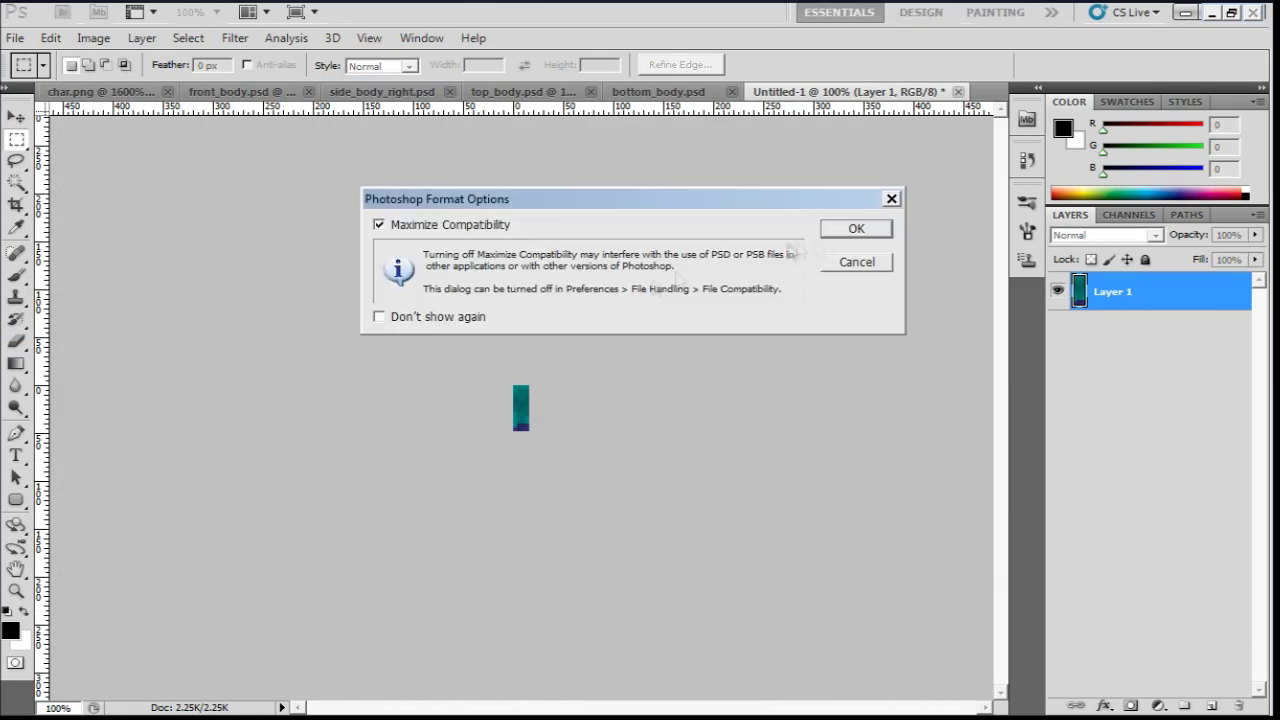
key(Return)
key(ctrl+shift+s)
click(829, 417)
click(686, 246)
Copy the back body area into a new image sized 32 by 48 pixels
key(ctrl+Tab)
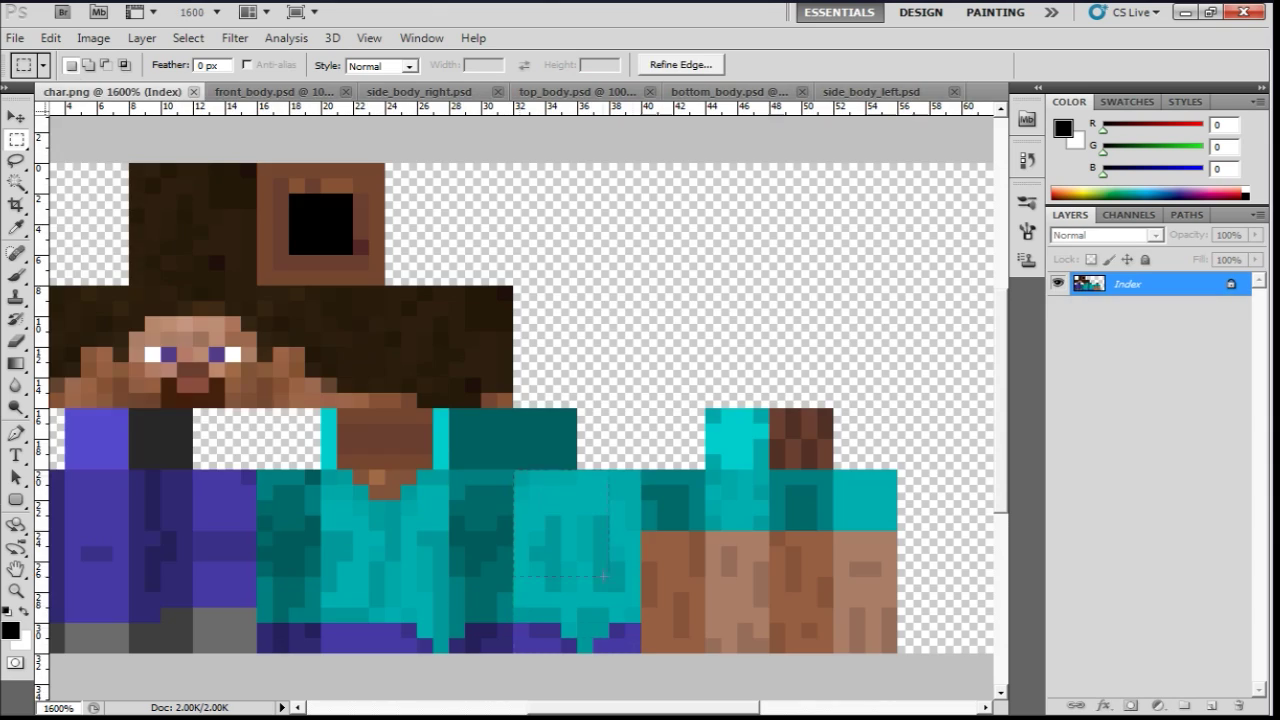
click(15, 37)
click(33, 59)
key(Return)
key(ctrl+v)
click(93, 37)
click(110, 157)
text(48)
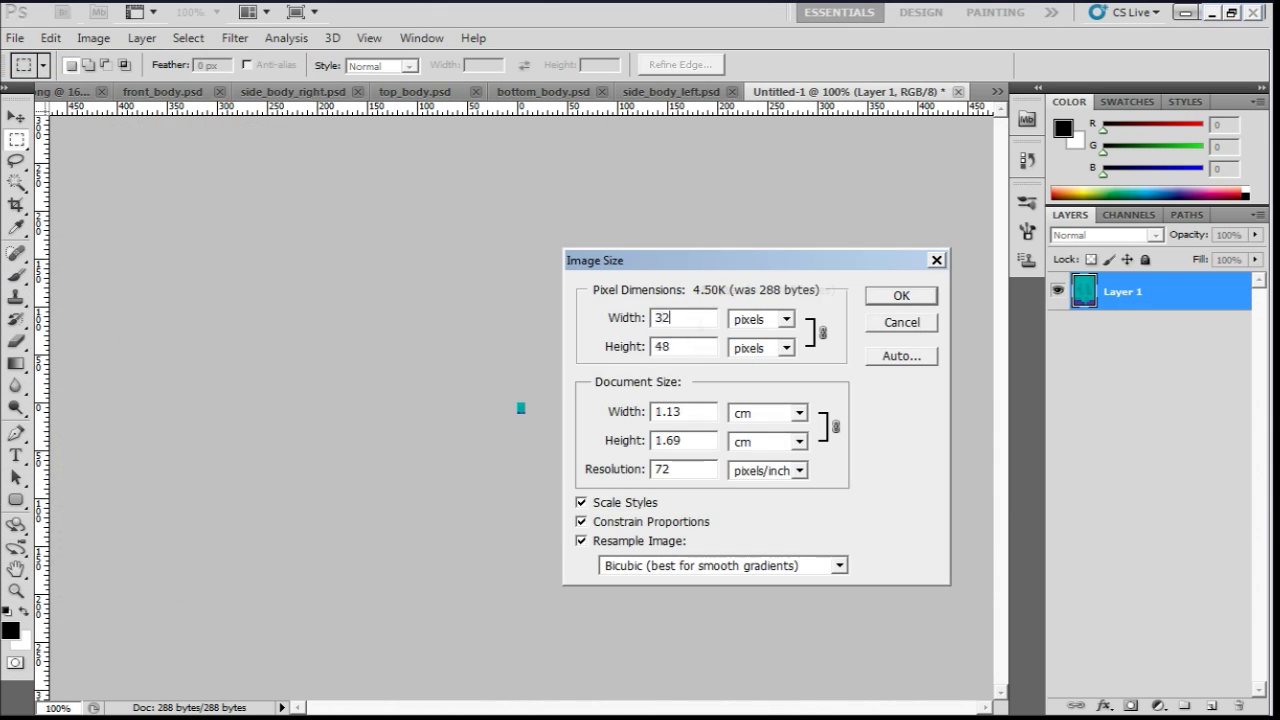
key(Return)
Save the back piece as back_body in the psd folder
click(15, 37)
click(57, 323)
double_click(543, 194)
text(back_body)
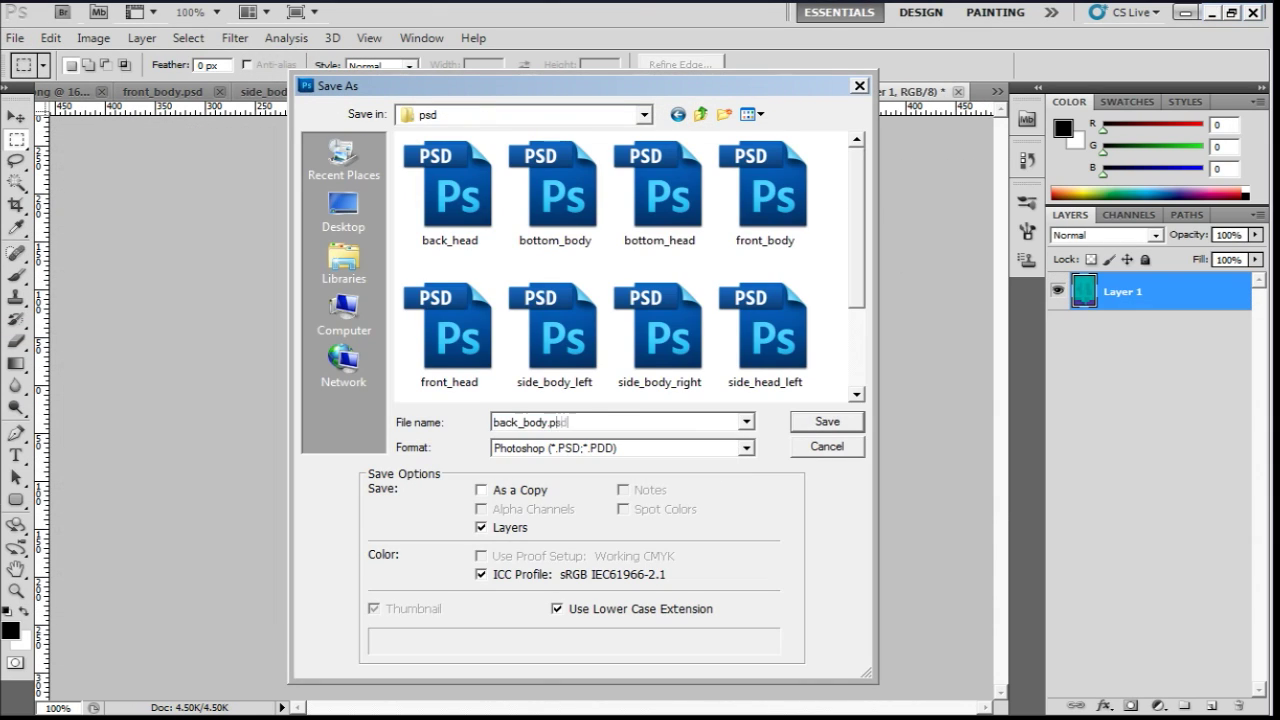
key(Return)
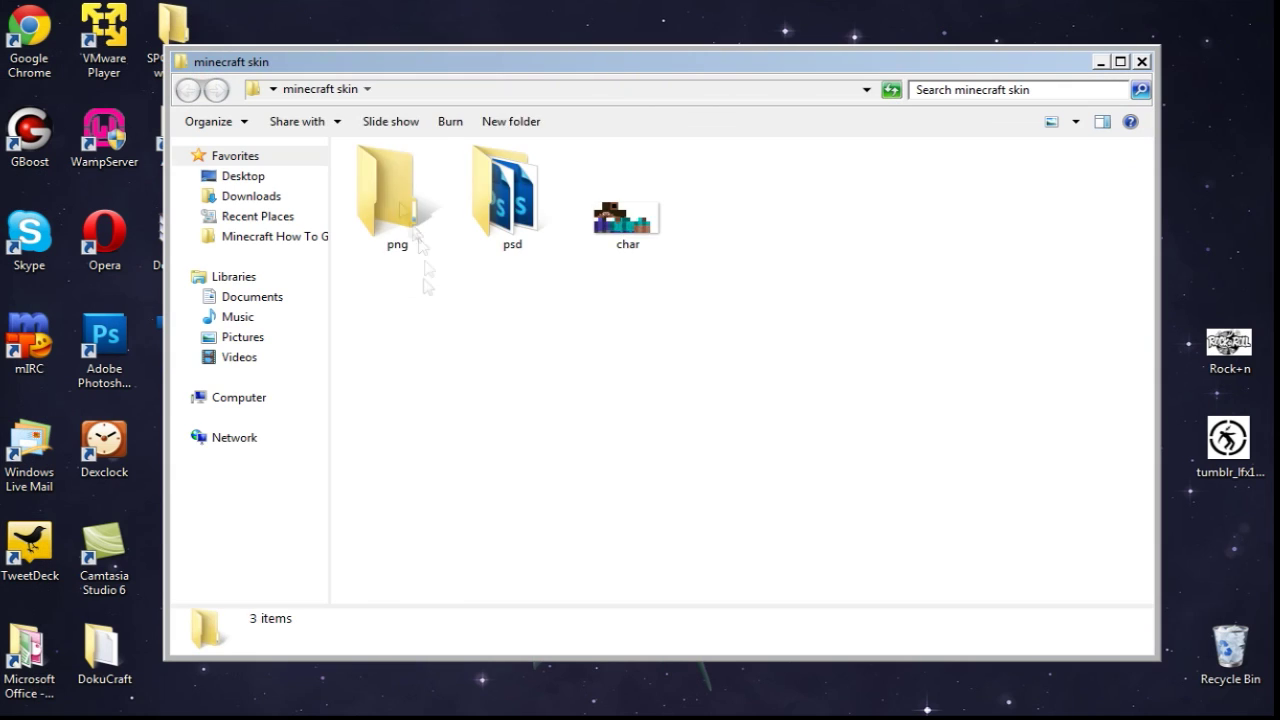
Open back_body from the png folder in Photo Viewer and step through all twelve pieces
double_click(397, 200)
double_click(395, 202)
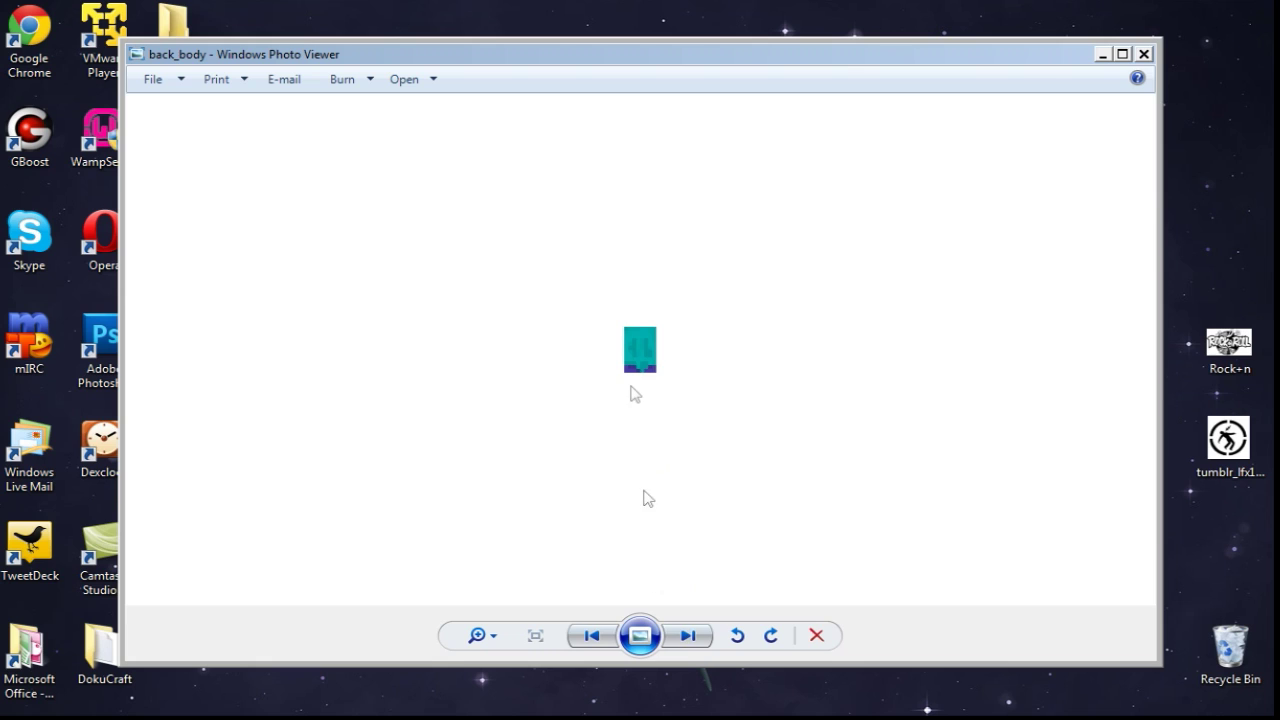
click(687, 636)
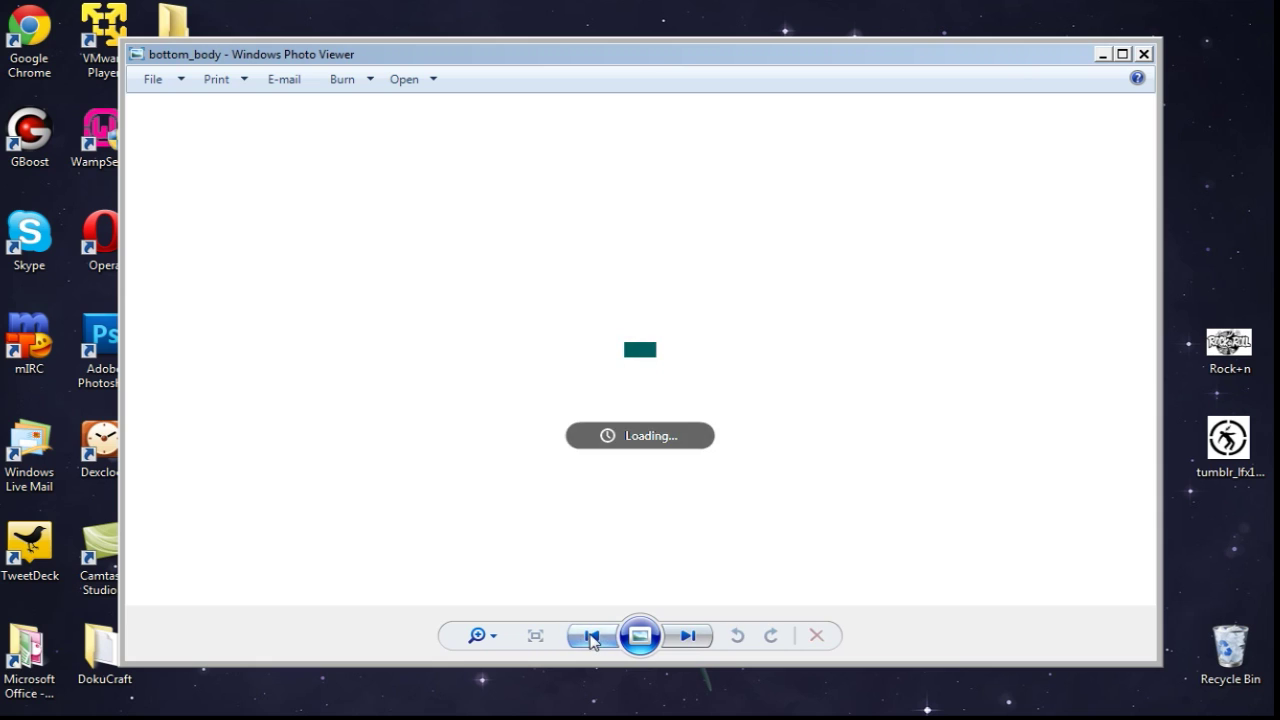
click(682, 638)
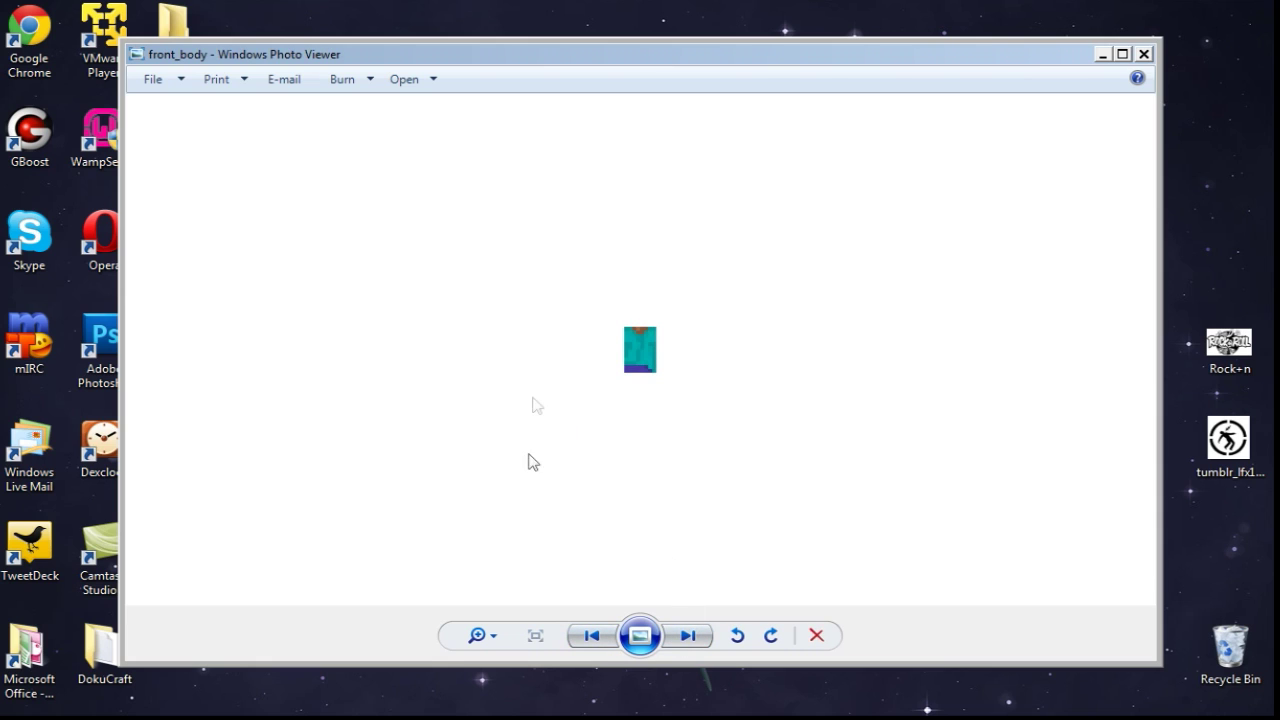
click(682, 637)
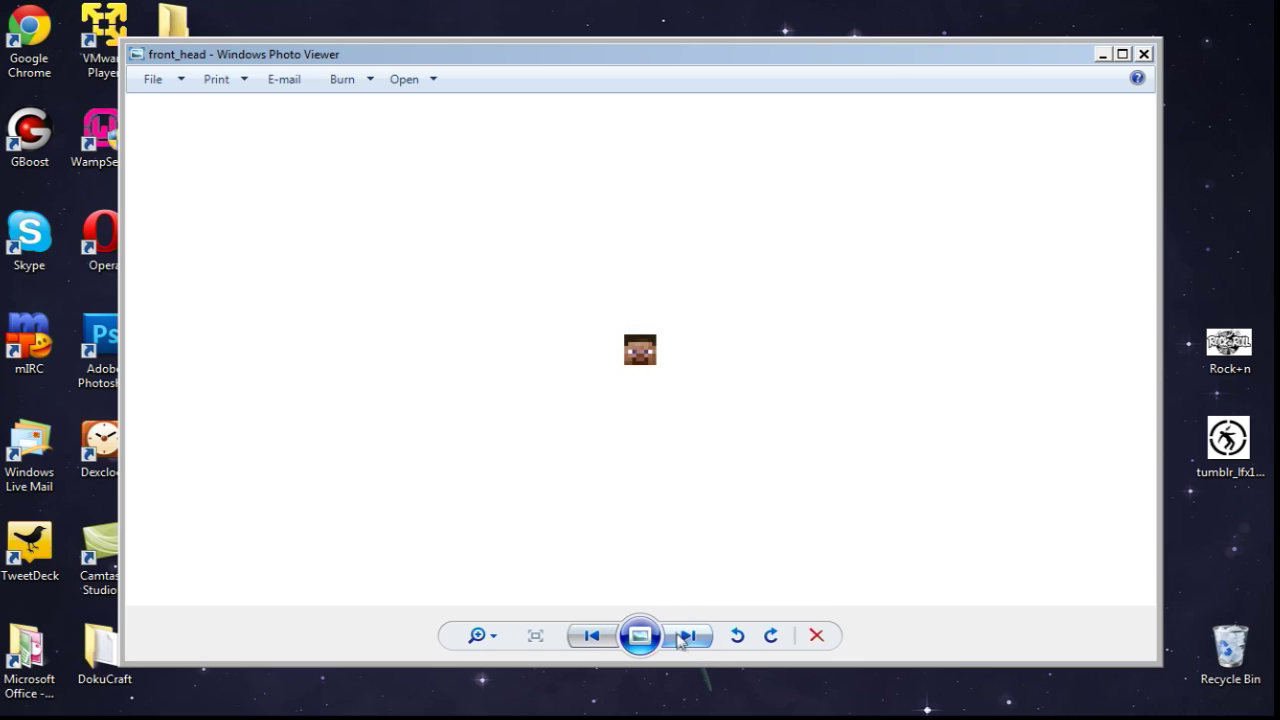
click(685, 637)
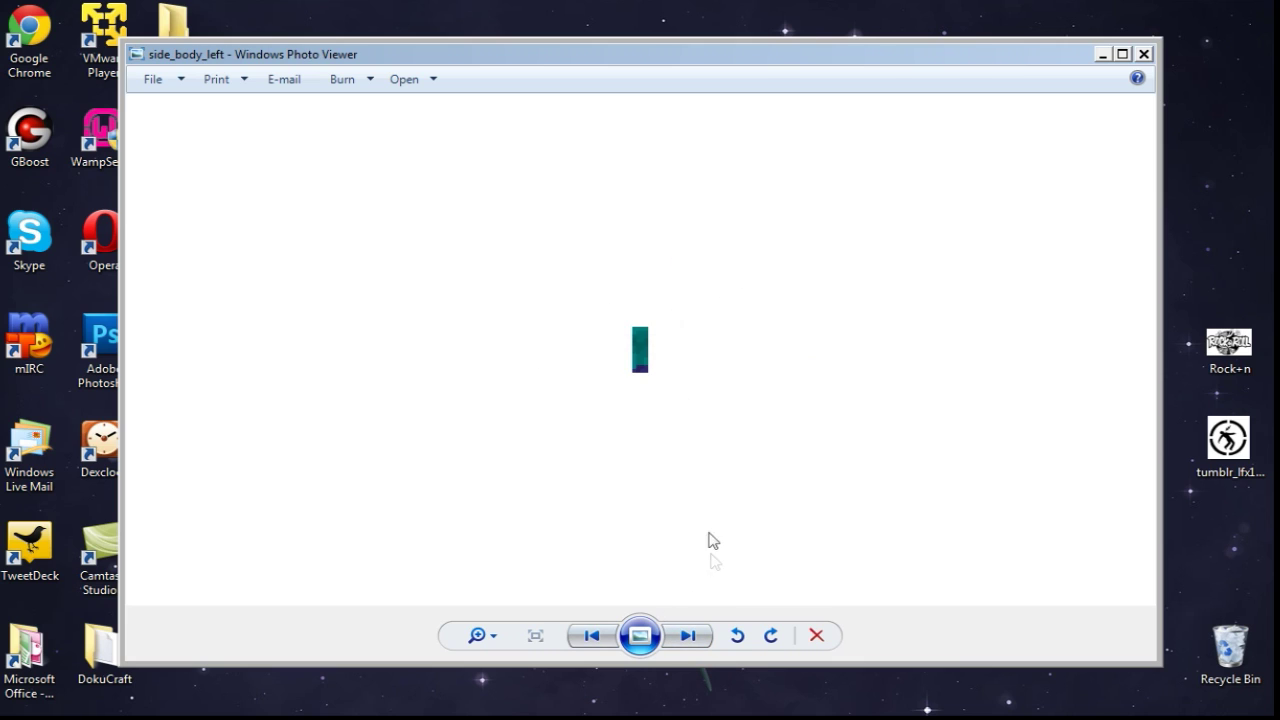
click(690, 638)
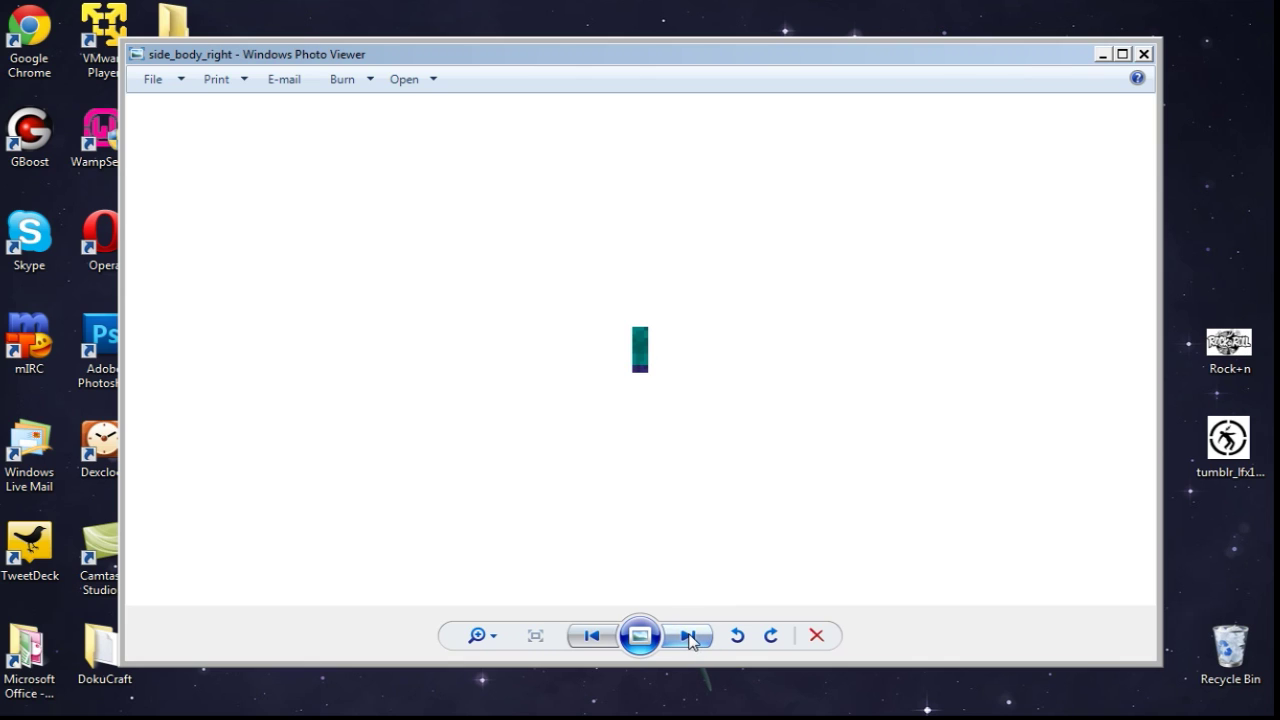
click(689, 638)
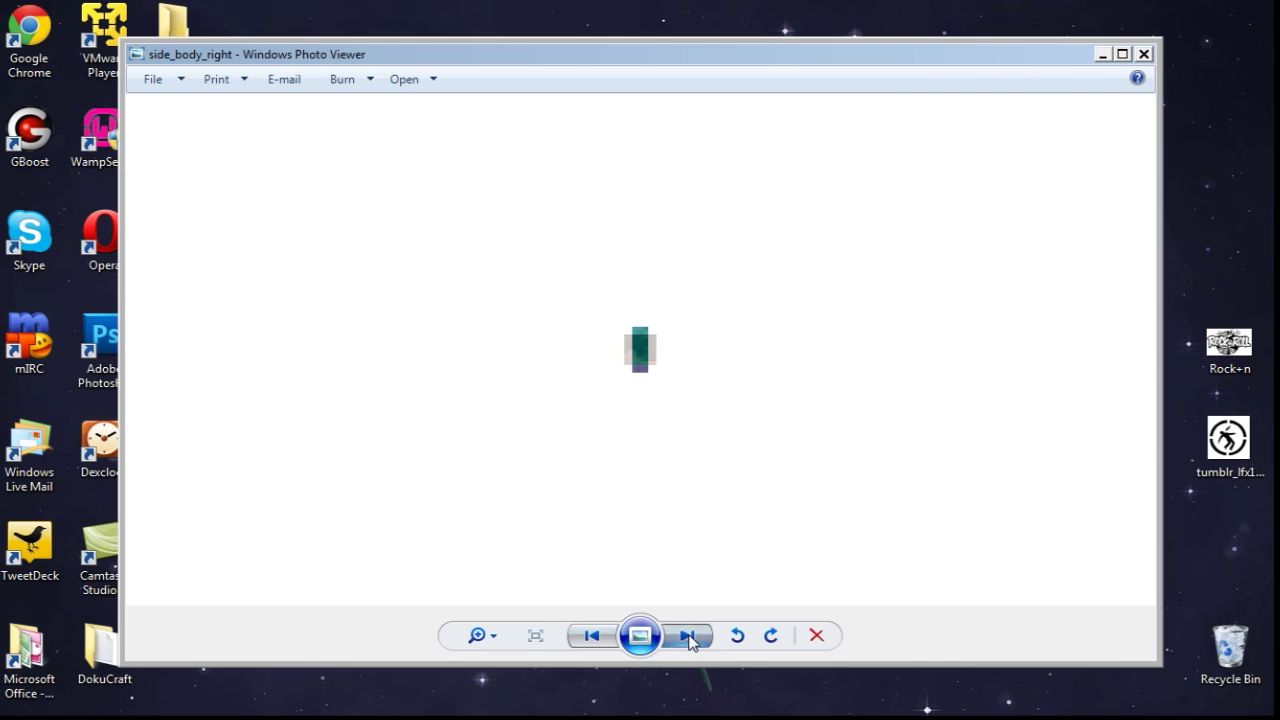
click(689, 637)
click(689, 637)
click(689, 637)
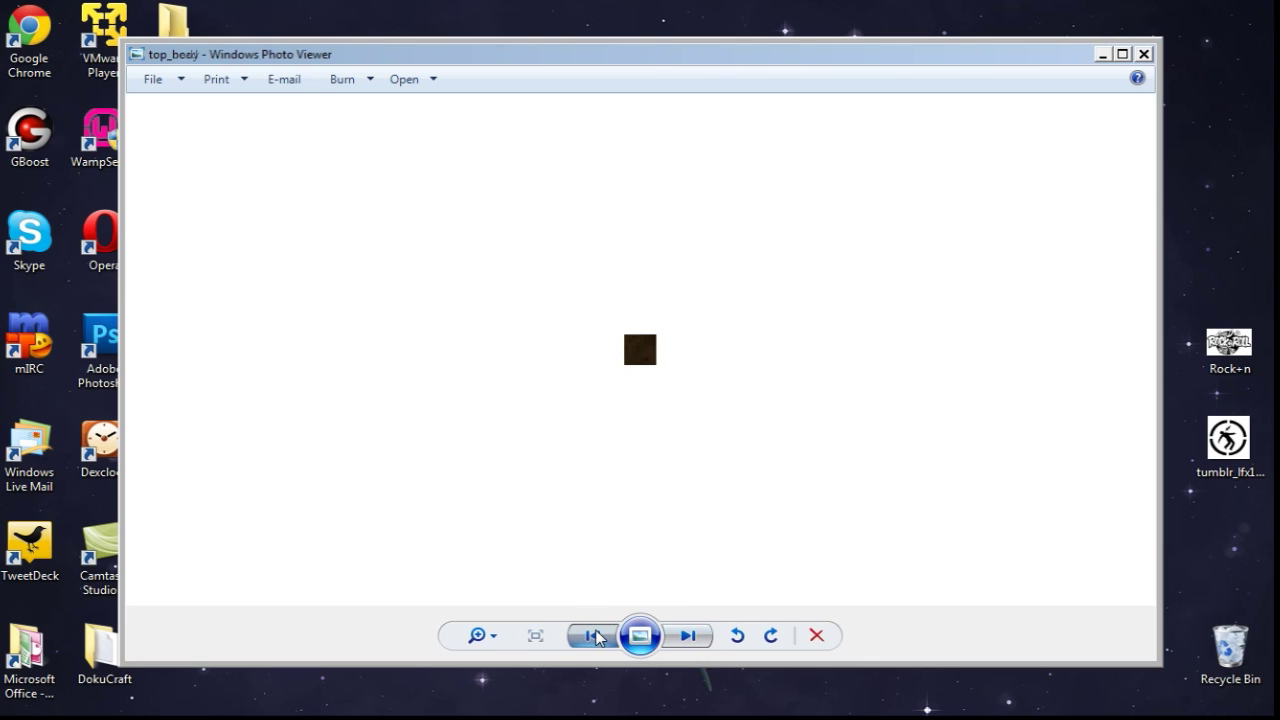
click(594, 637)
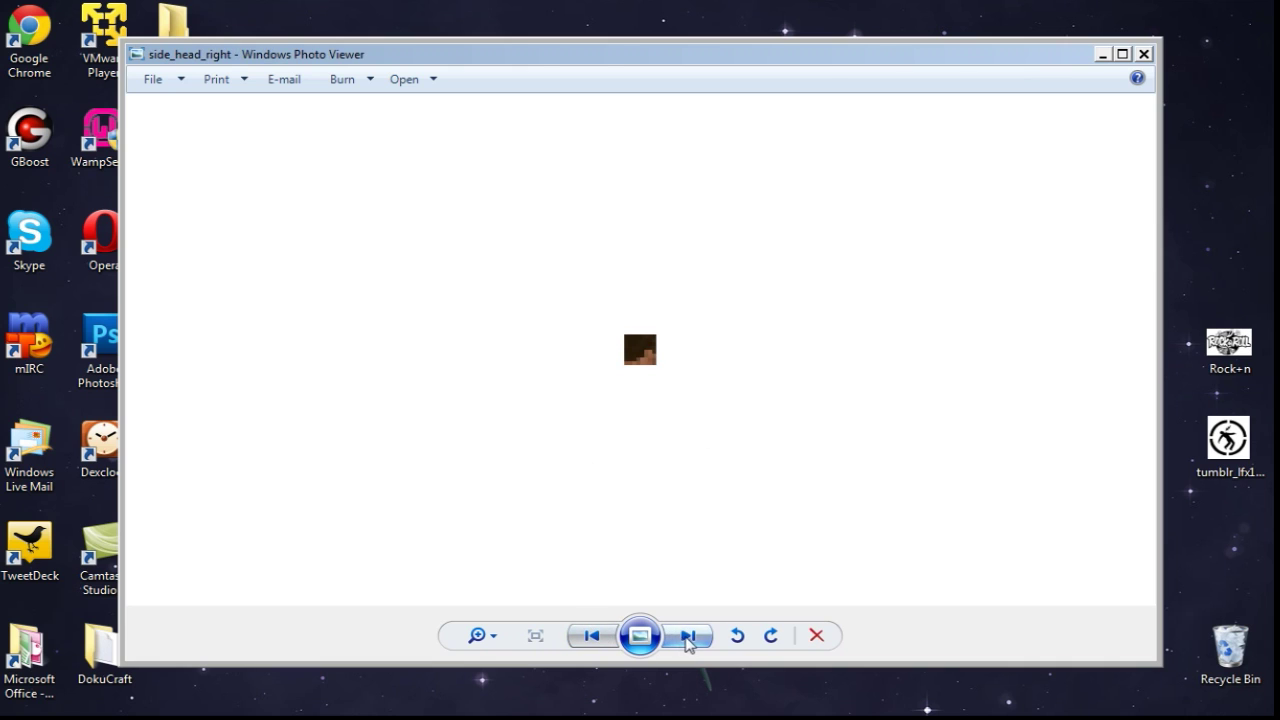
click(688, 640)
click(688, 642)
click(688, 640)
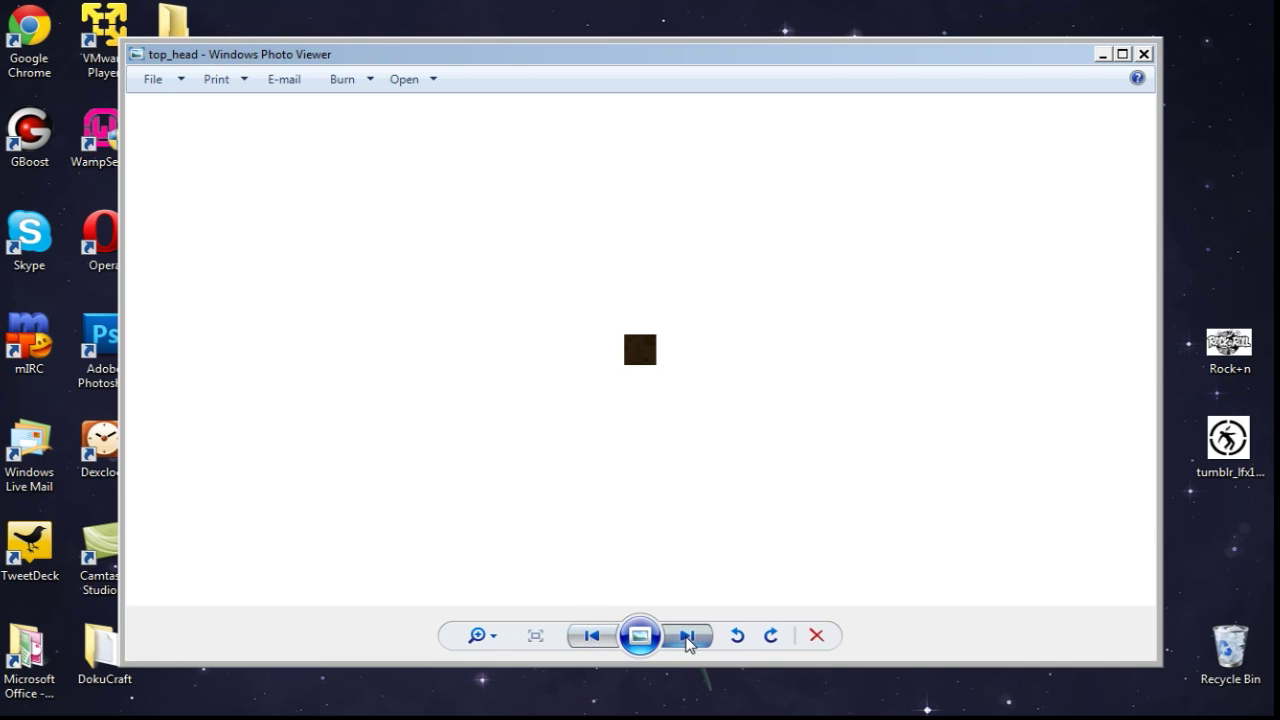
Close Photo Viewer, deselect the files and nudge the png folder window left
click(1143, 54)
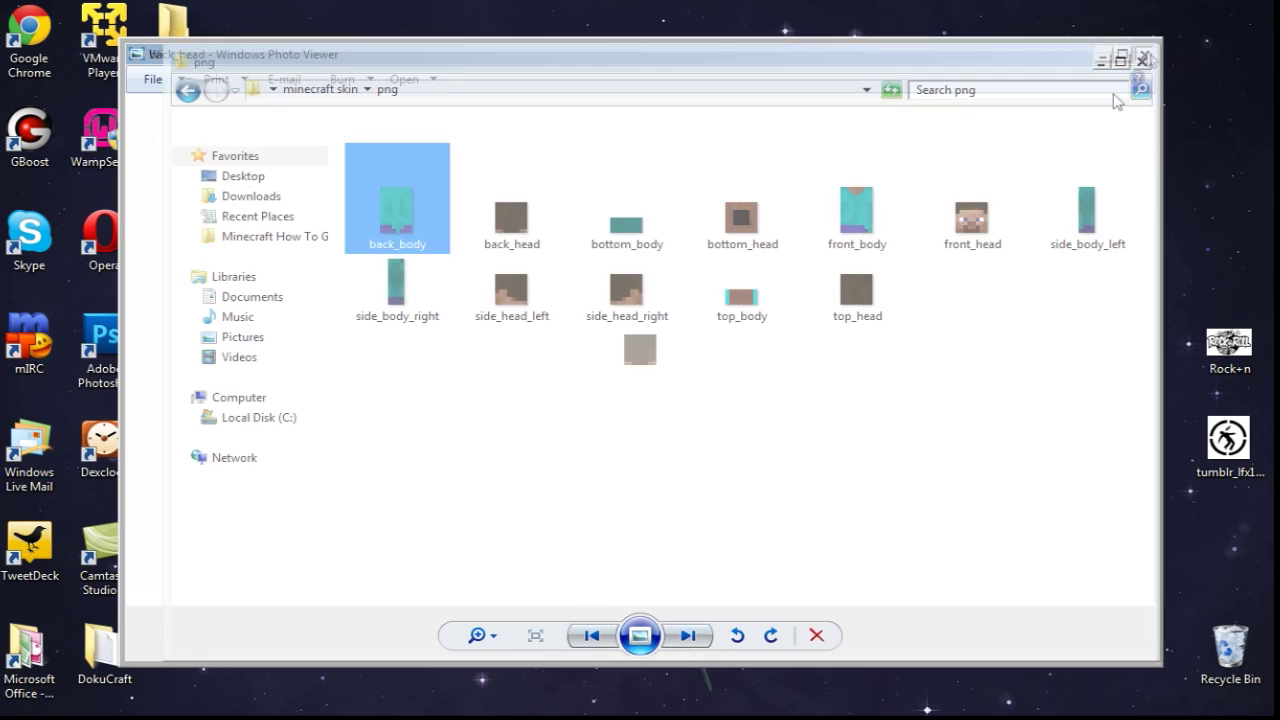
click(820, 457)
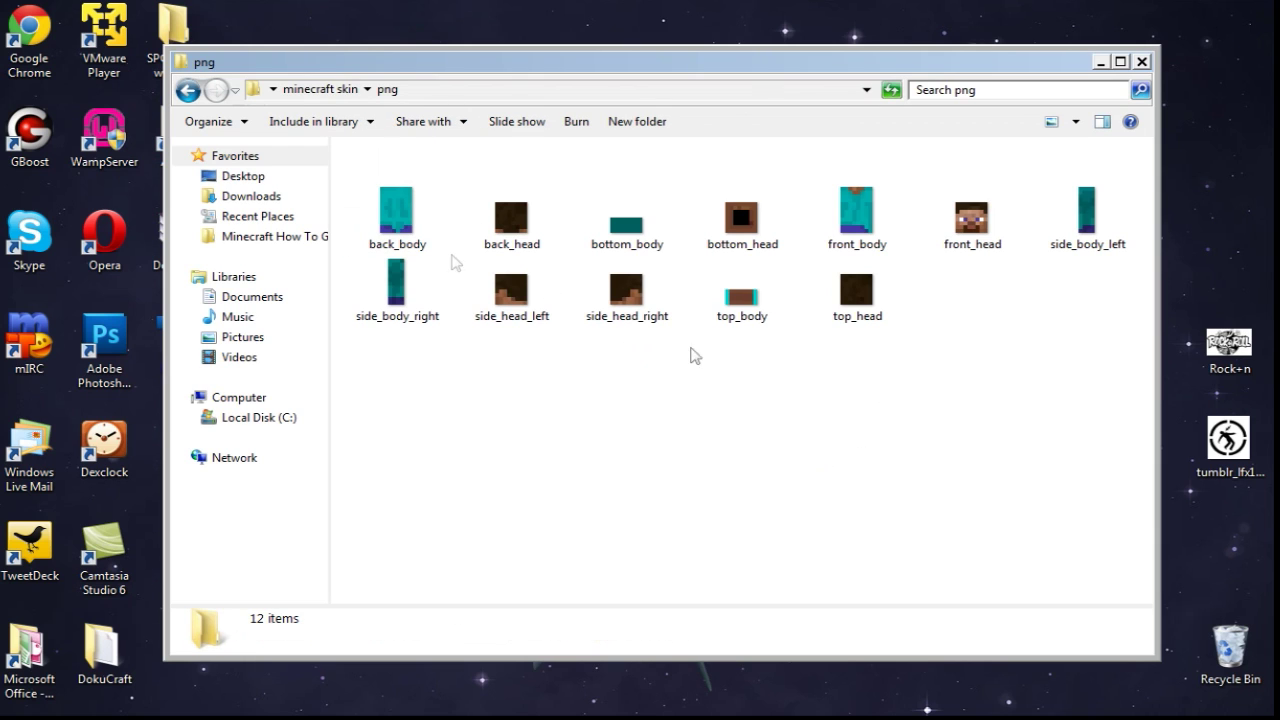
drag(988, 393, 836, 472)
mouse_move(723, 57)
mouse_down()
mouse_move(716, 72)
mouse_move(724, 61)
mouse_up()
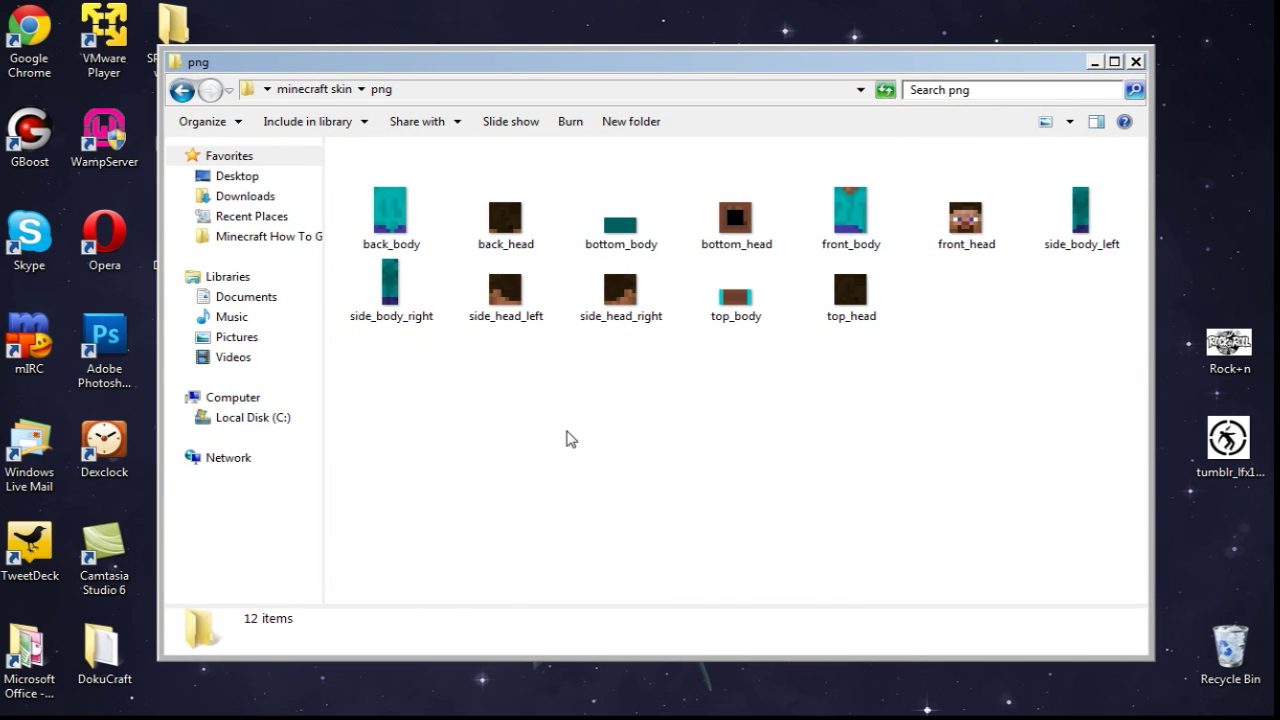